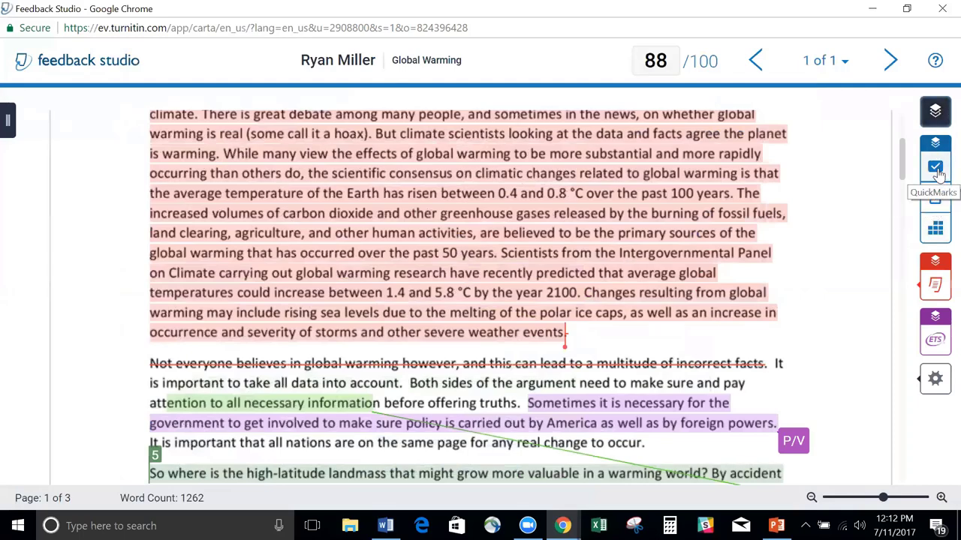
Place the Awk. mark to the right of the paper's title and Commonly Confused in the page's upper-left corner from the Commonly Used QuickMarks set.
click(936, 170)
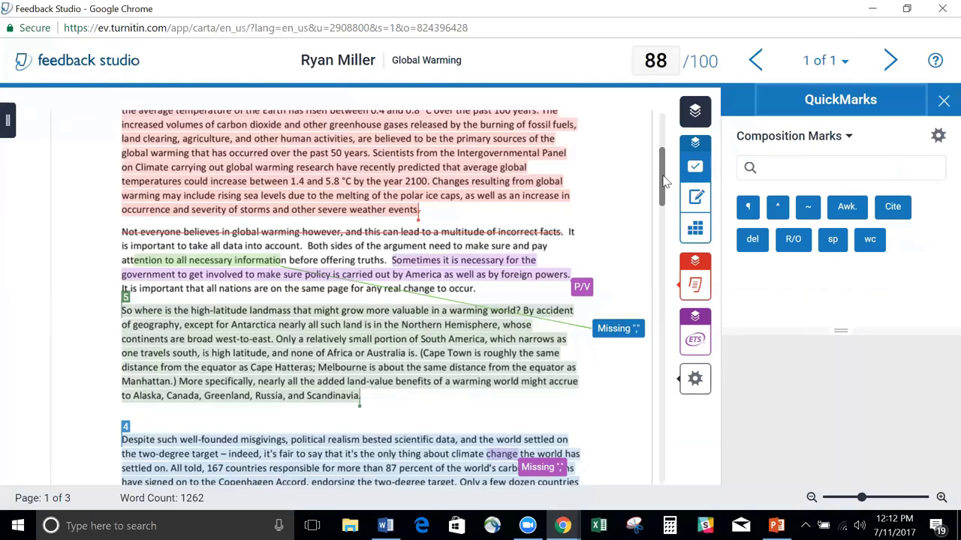
scroll(665, 176, up, 3)
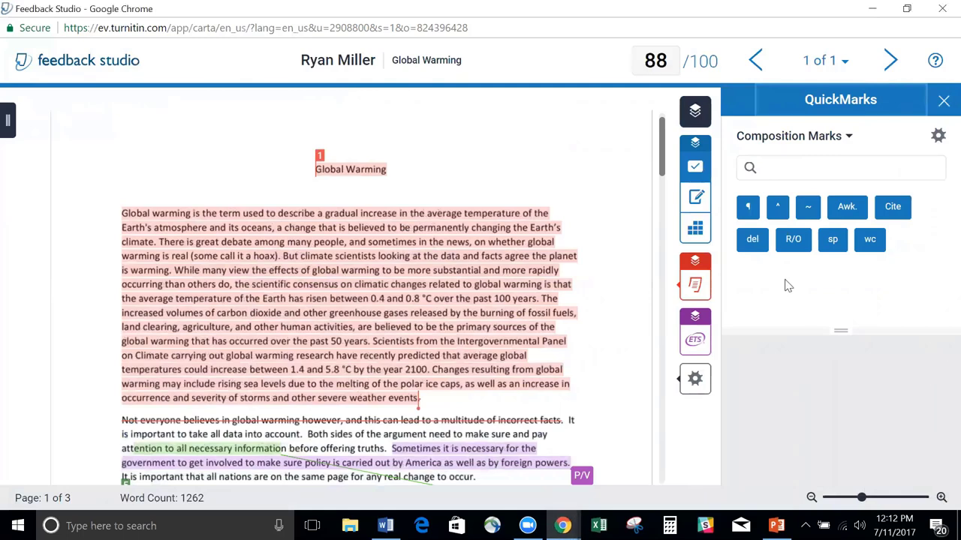
scroll(662, 135, up, 1)
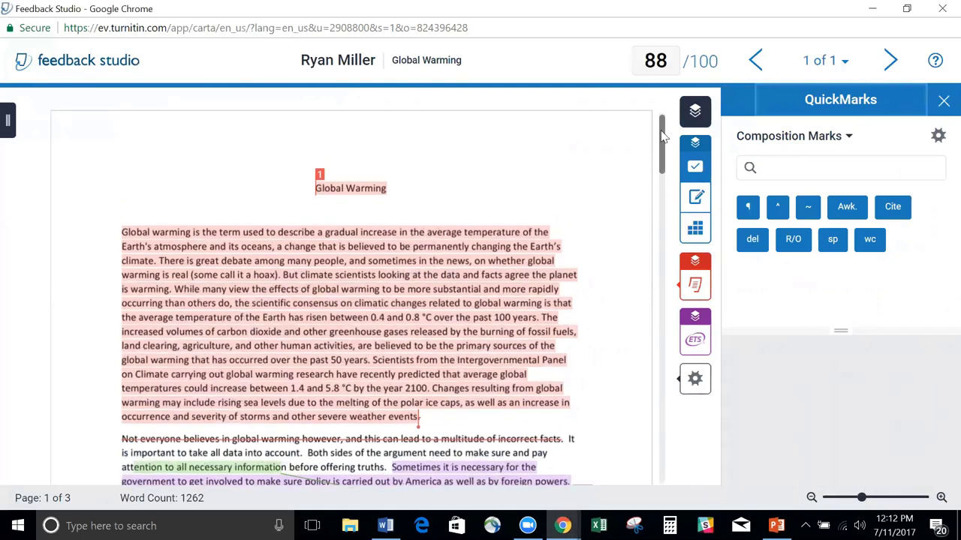
click(850, 138)
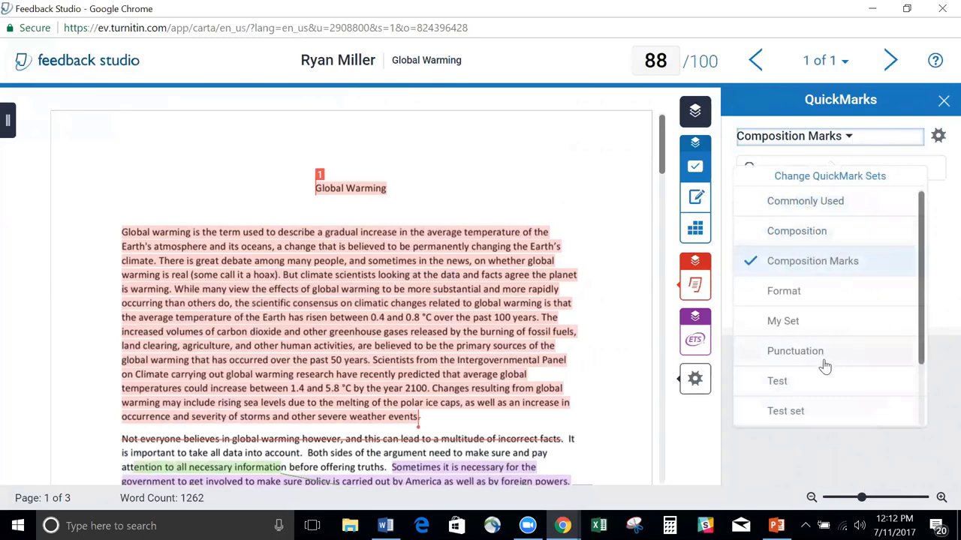
click(808, 204)
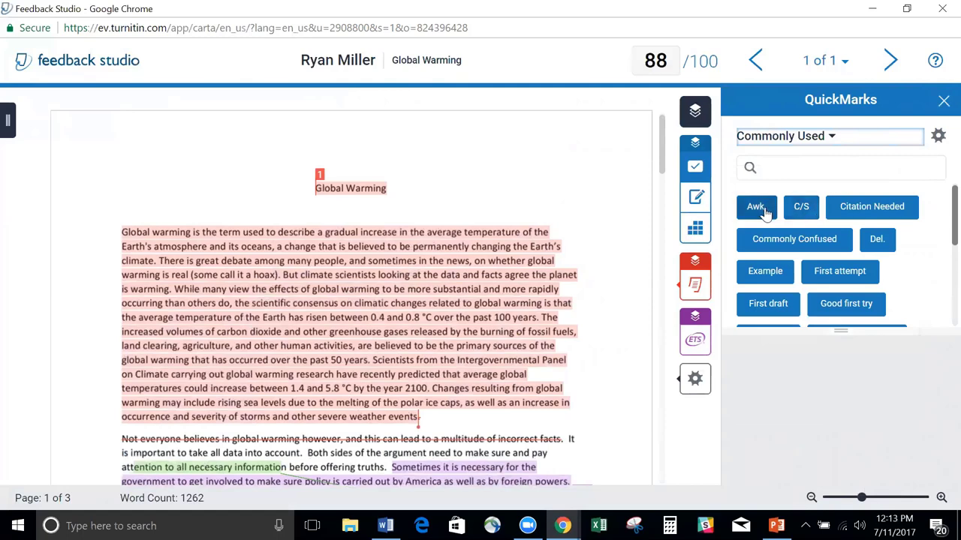
drag(756, 206, 551, 186)
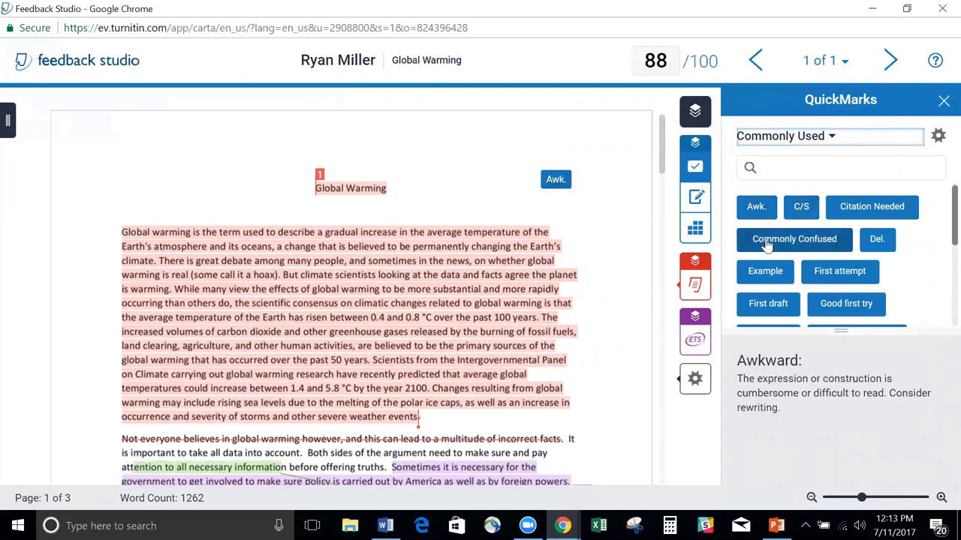
drag(755, 238, 71, 155)
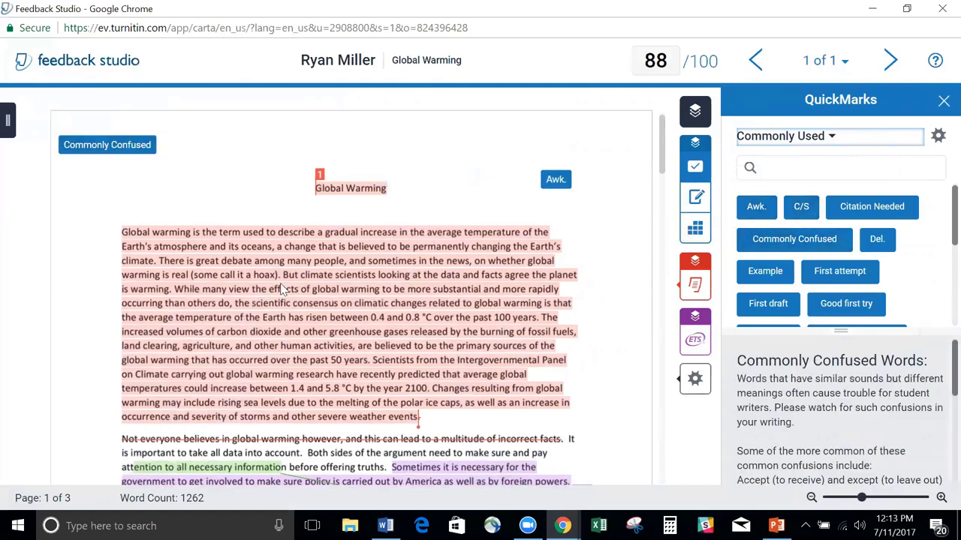
Assign the Introduction rubric criterion to the Commonly Confused mark on the paper.
click(110, 154)
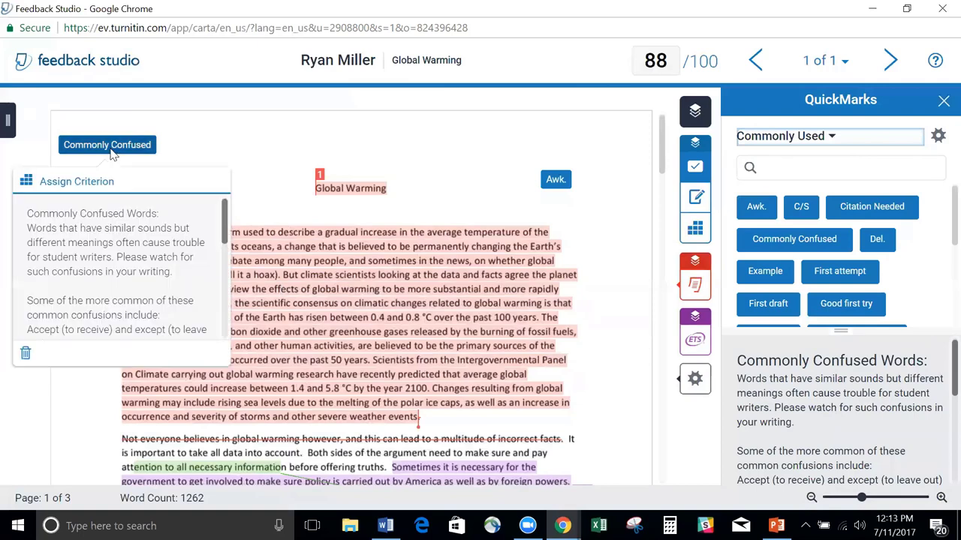
click(69, 183)
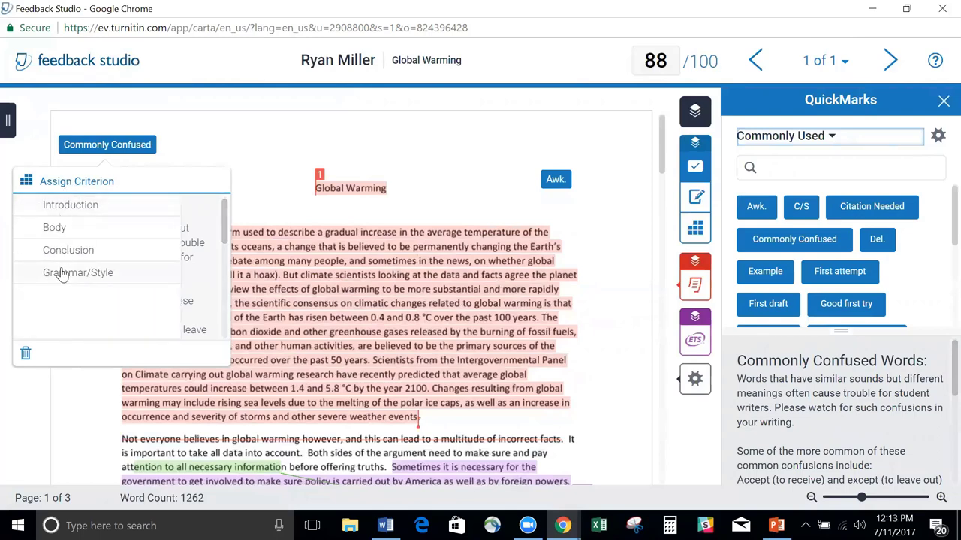
click(76, 206)
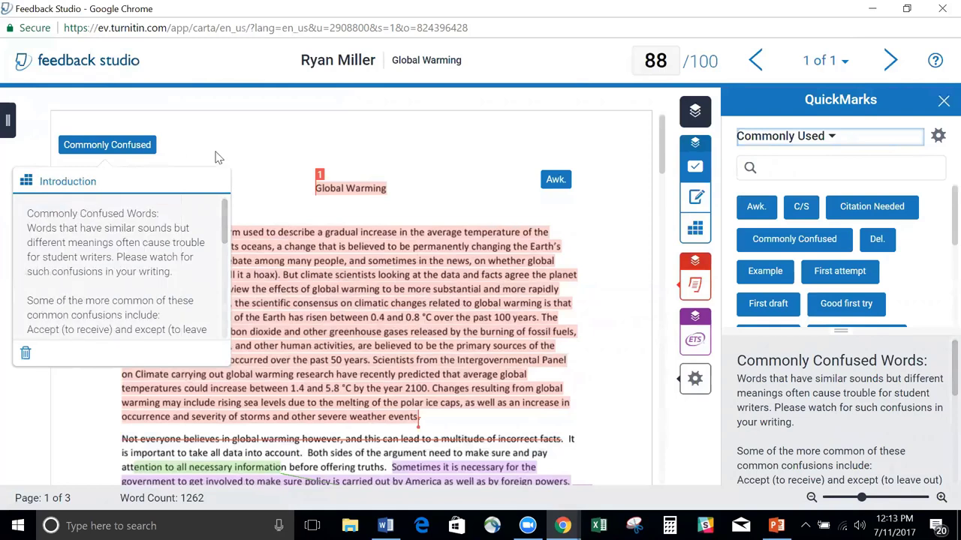
Assign the Body rubric criterion to the Awk. mark beside the paper's title.
click(559, 181)
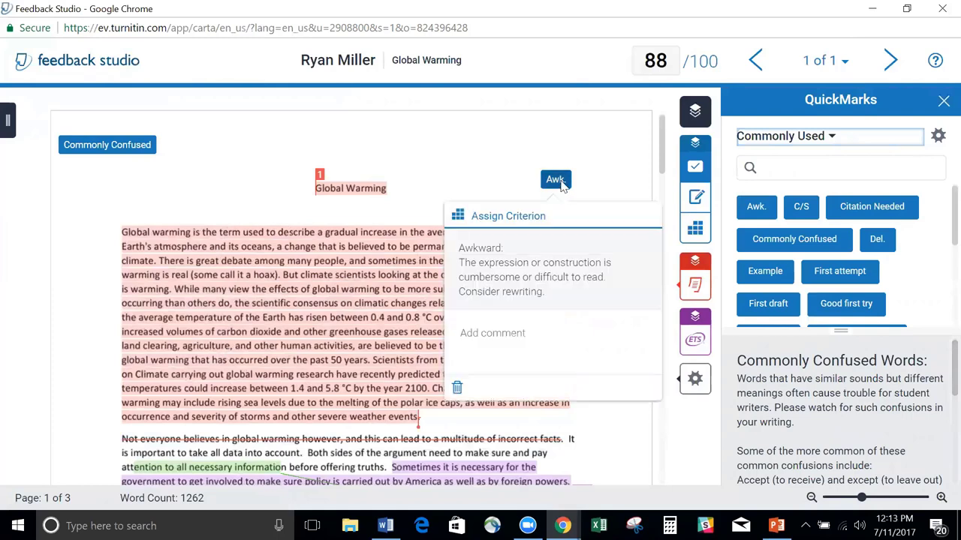
click(527, 216)
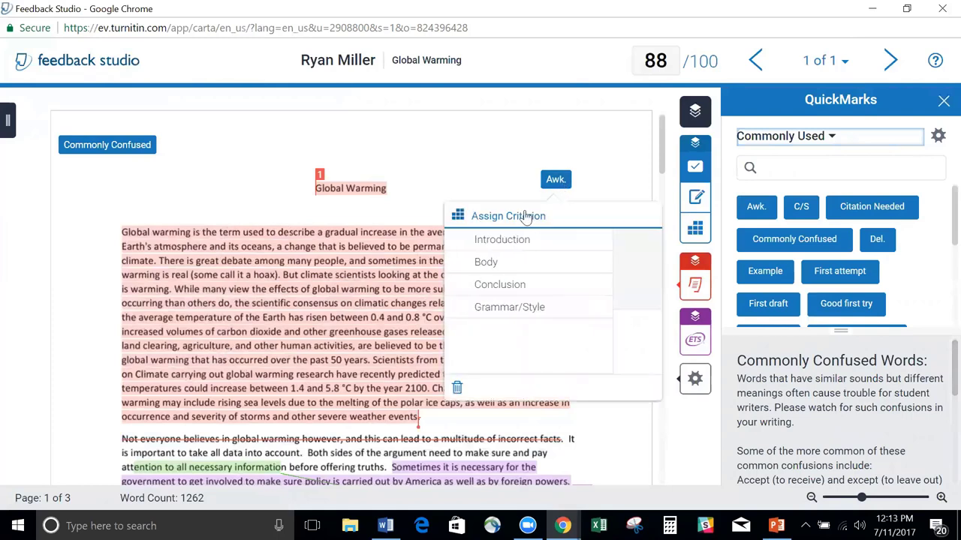
click(502, 264)
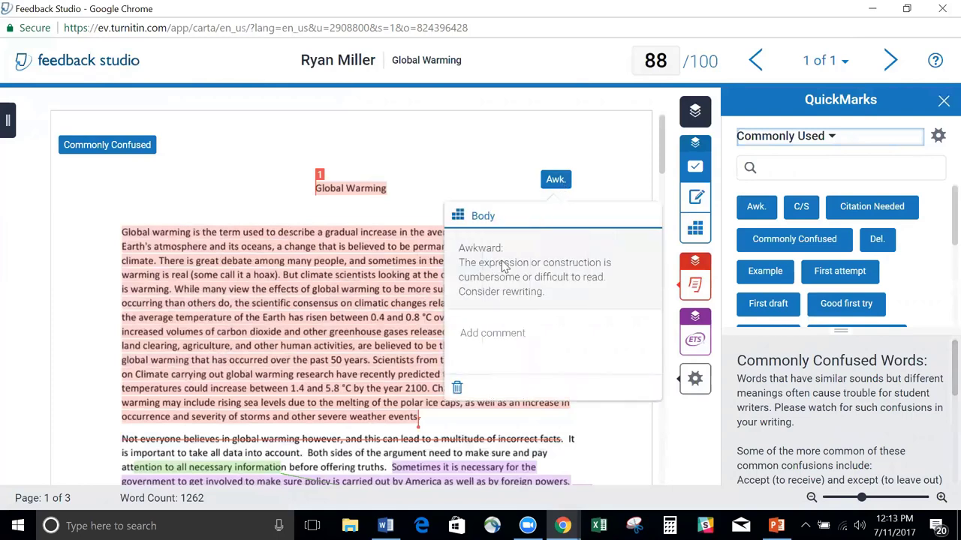
click(502, 160)
Add the comment "Great job" to the Awk. mark beside the title.
click(559, 180)
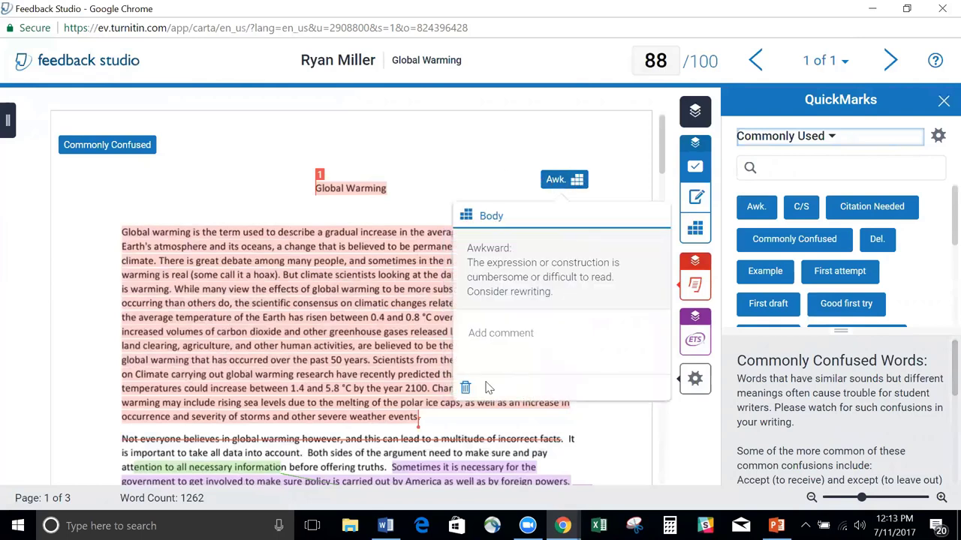
click(529, 341)
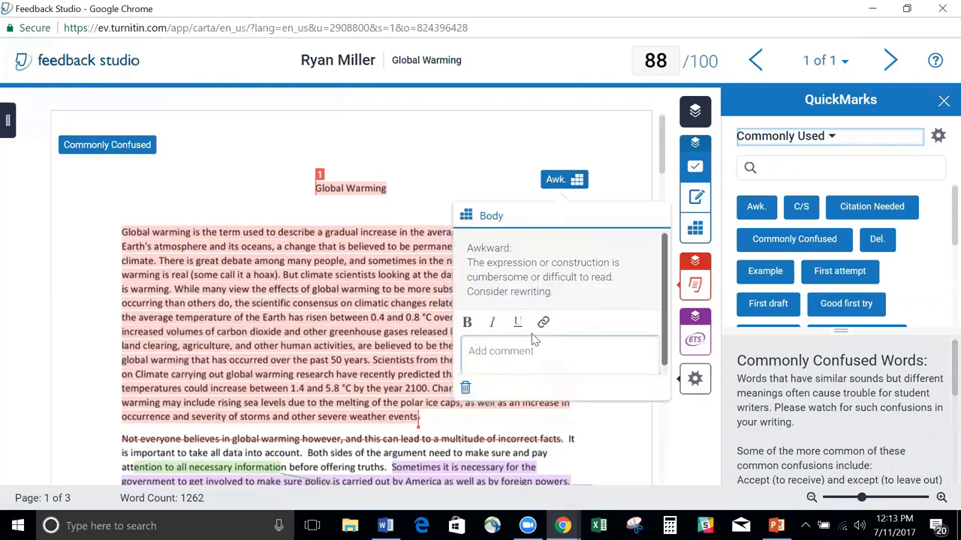
scroll(664, 285, down, 1)
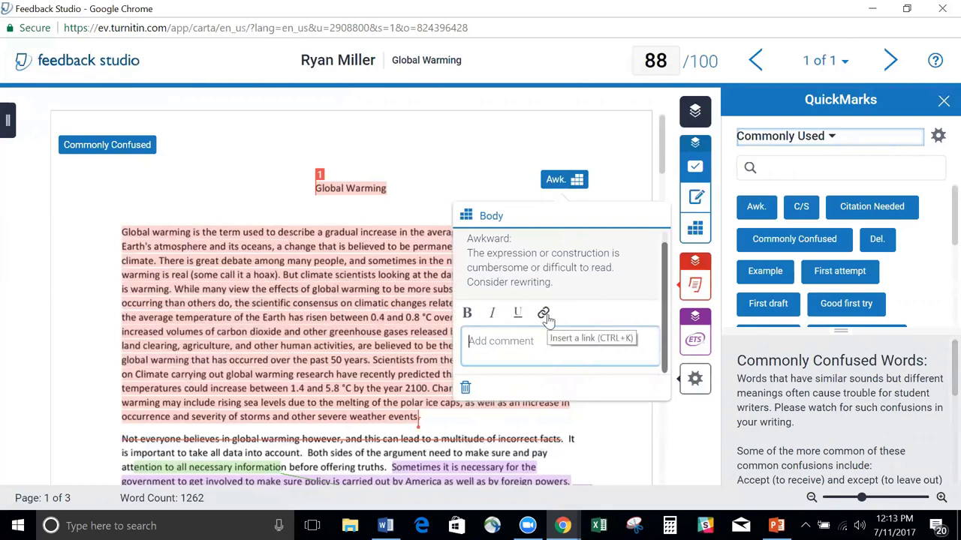
text(Great job)
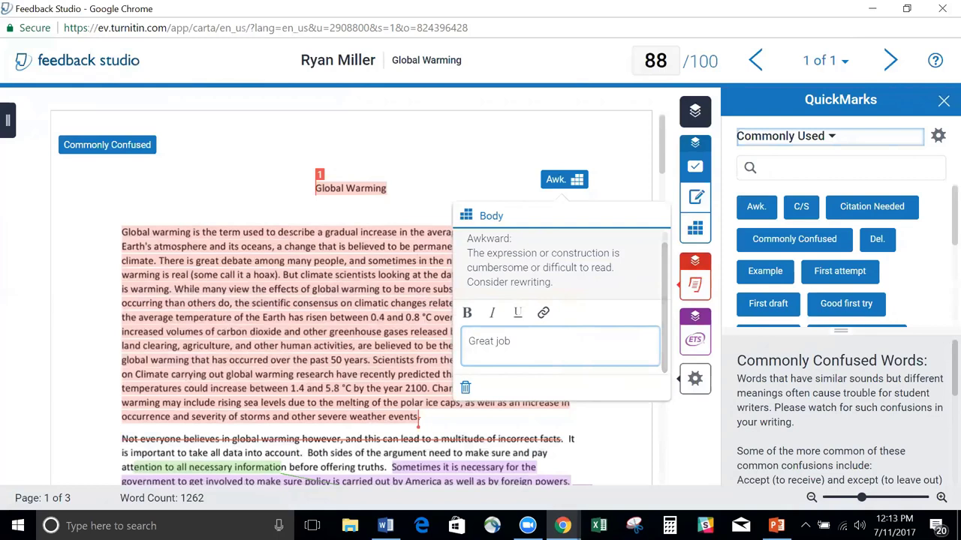
click(463, 172)
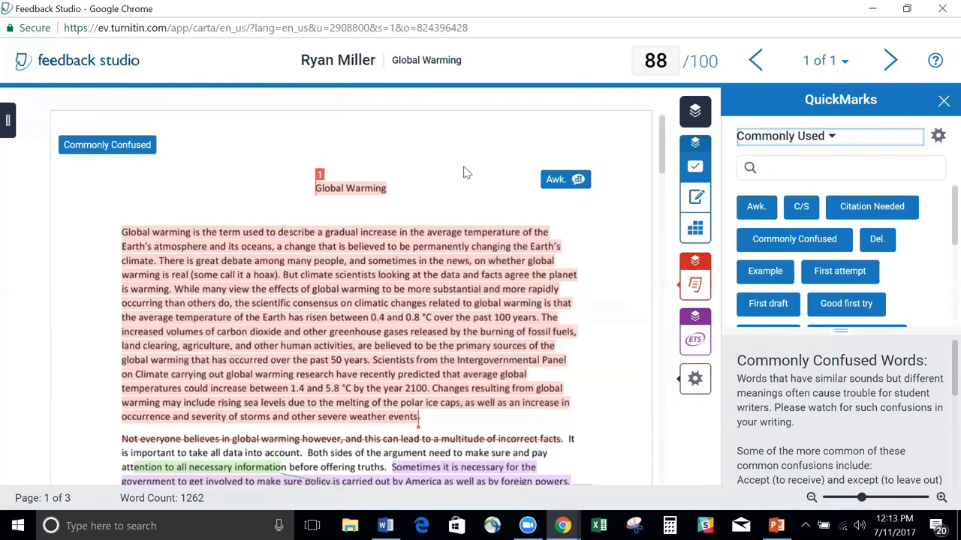
Open the QuickMarks manager and create a new set named "My set 2".
click(938, 137)
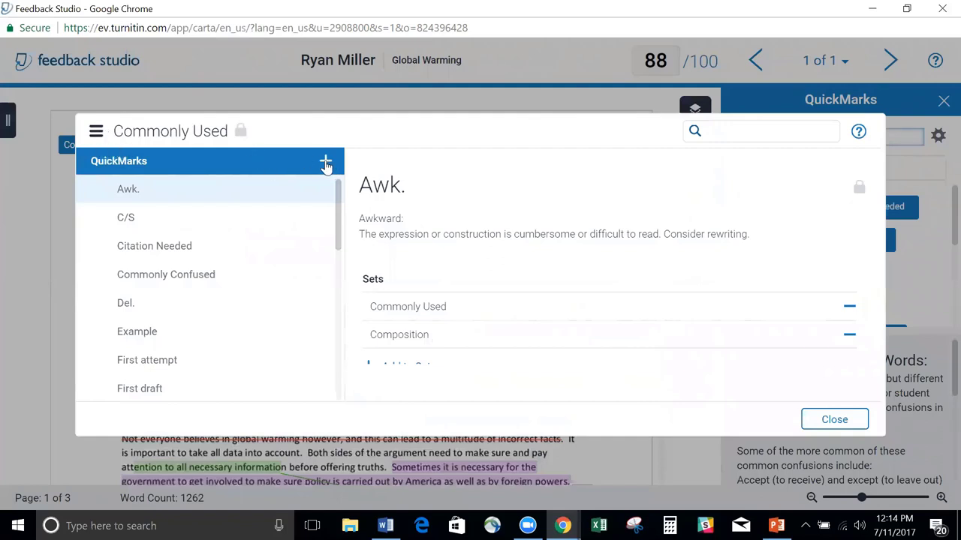
click(325, 164)
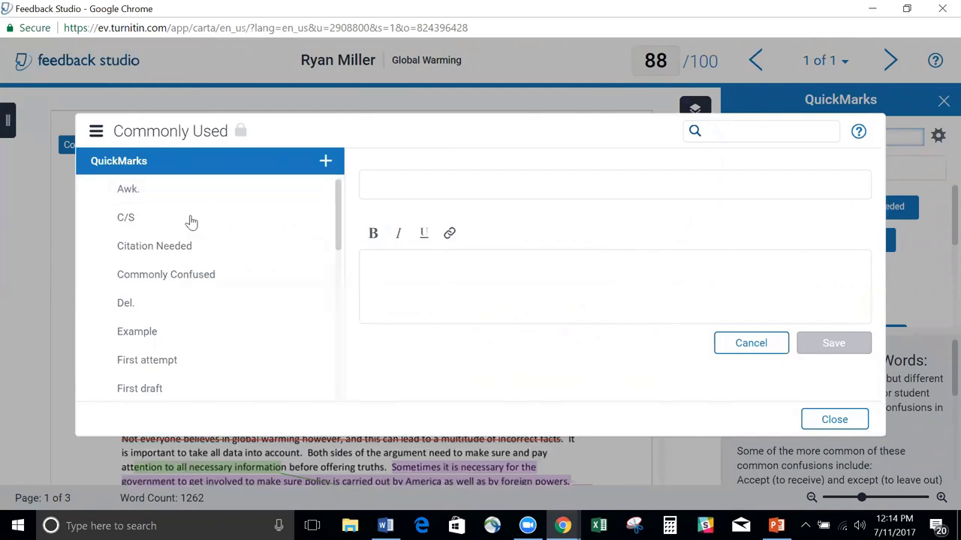
click(735, 345)
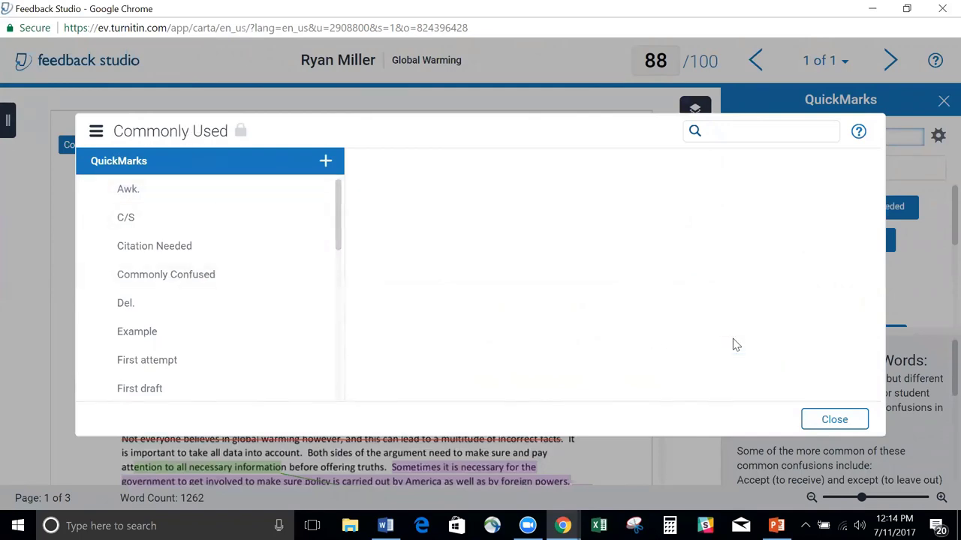
click(96, 134)
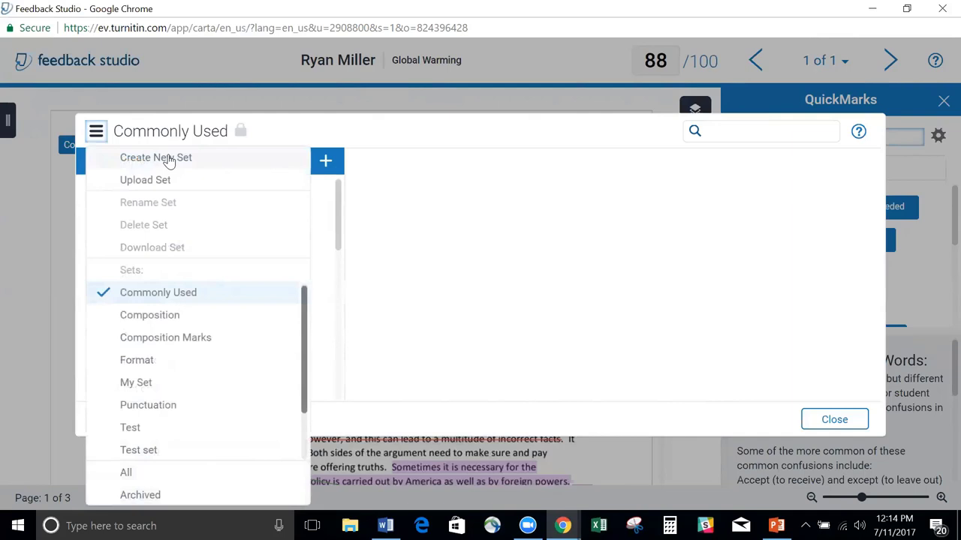
click(170, 159)
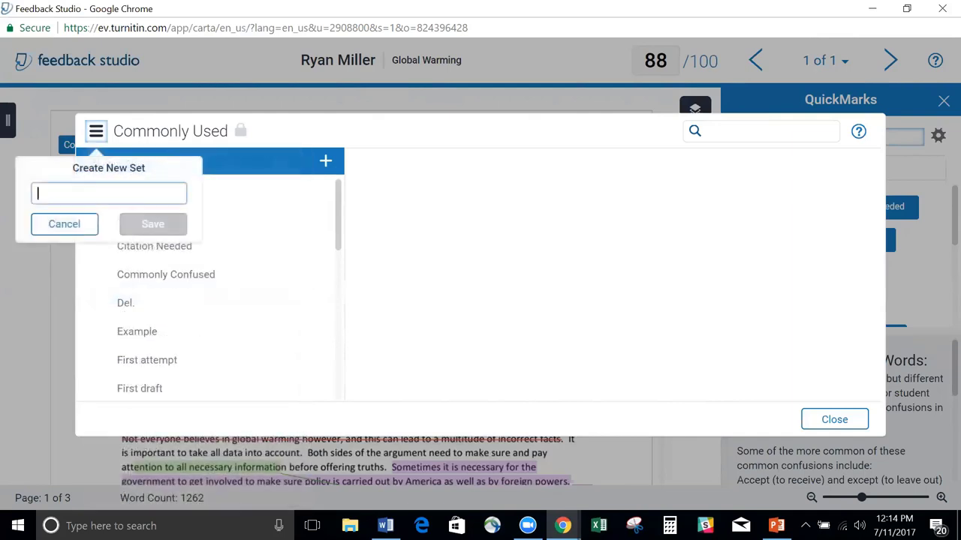
text(My set 2)
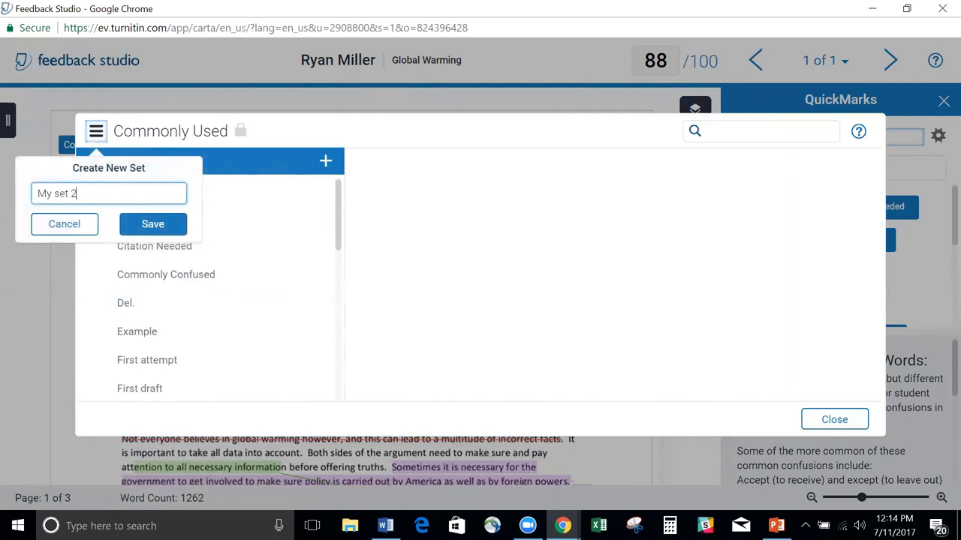
click(147, 224)
click(96, 132)
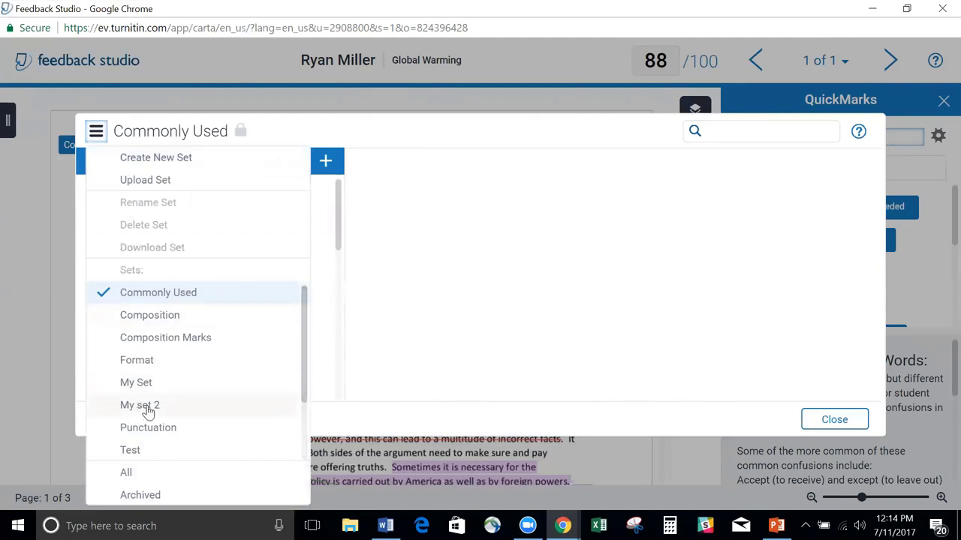
click(273, 135)
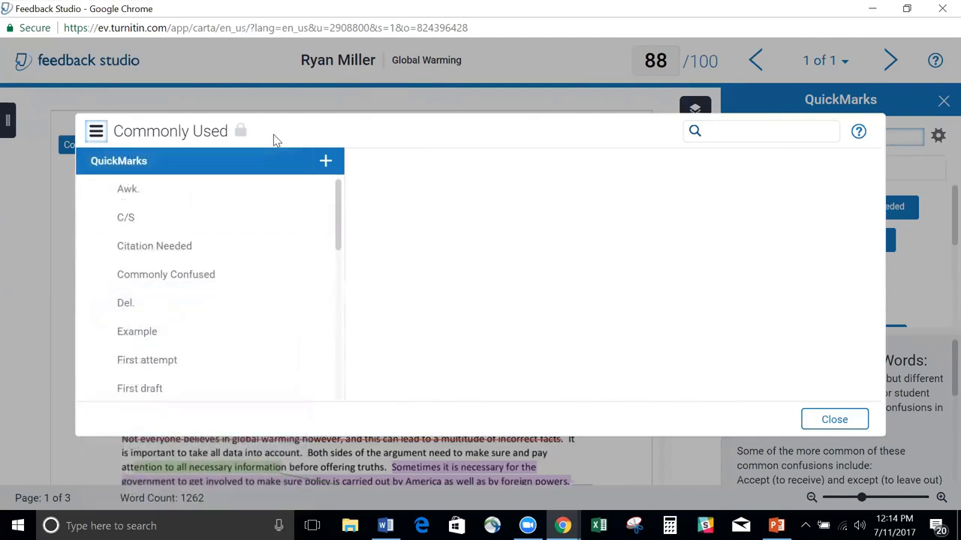
click(94, 137)
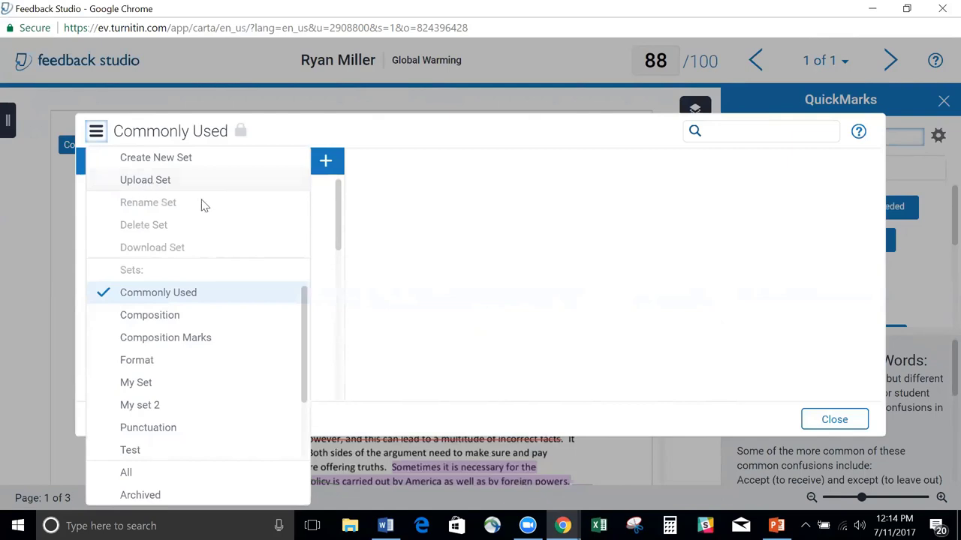
click(337, 223)
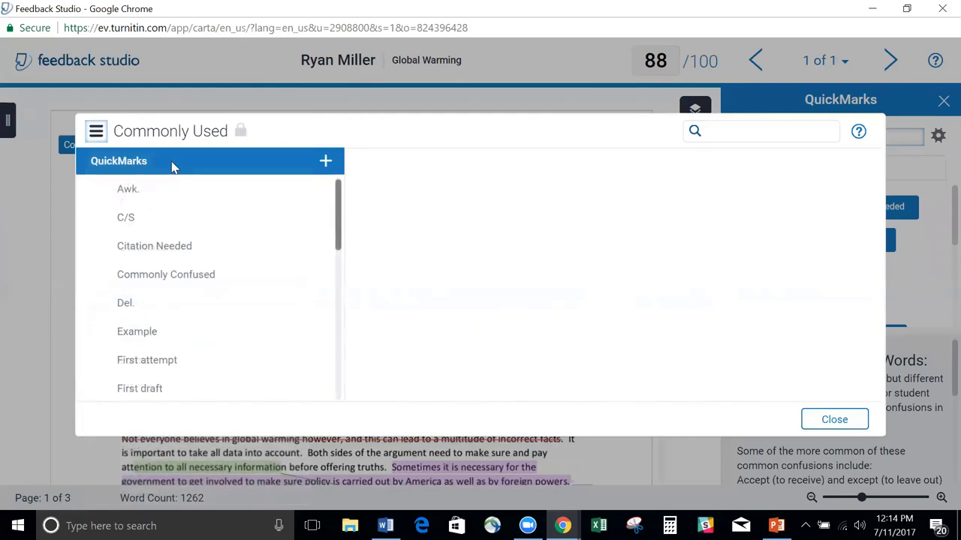
click(96, 130)
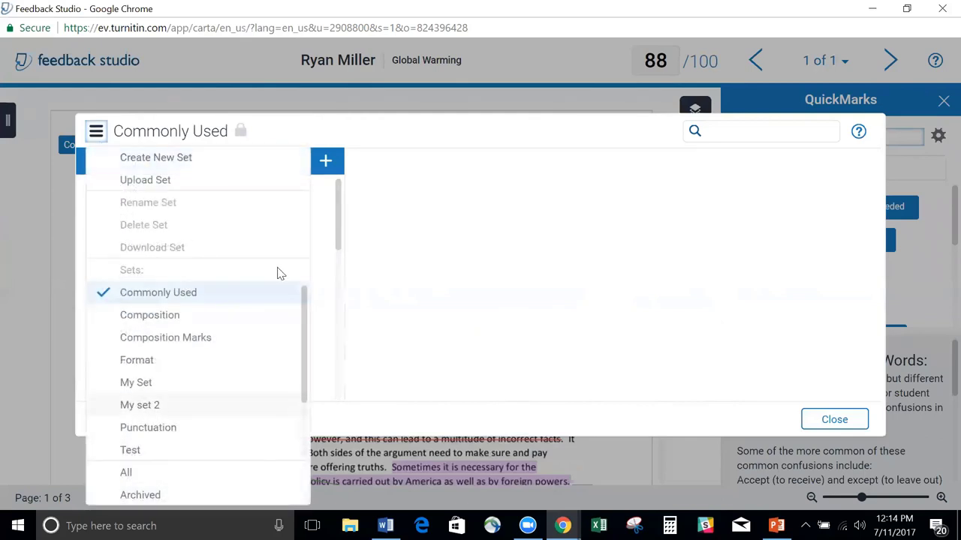
click(340, 222)
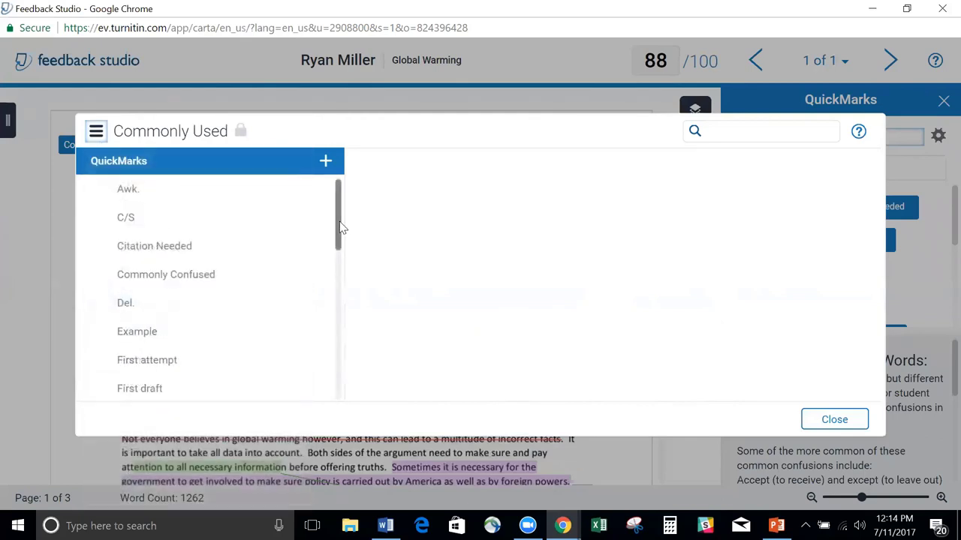
Find the Great Job QuickMark among all QuickMarks and add it to the set My set 2.
click(96, 130)
click(156, 474)
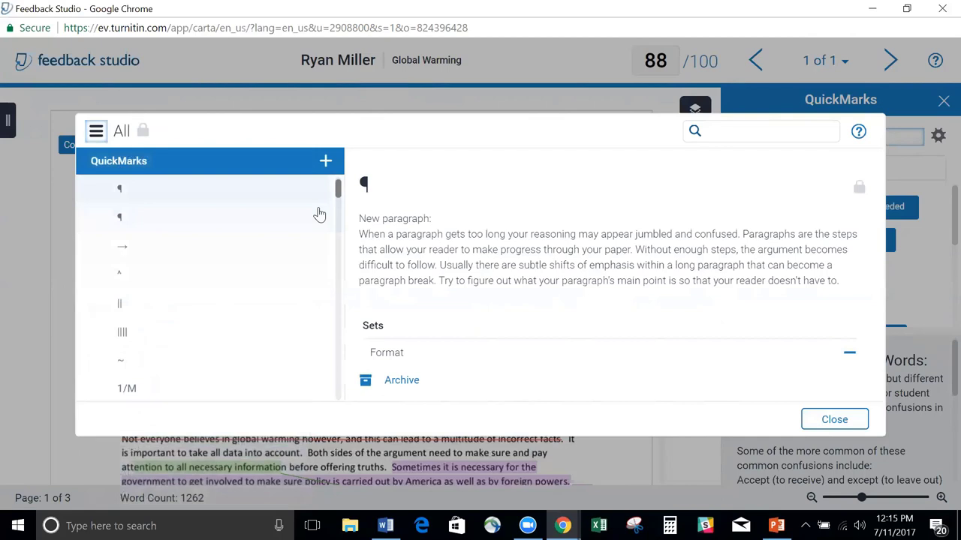
drag(337, 190, 337, 259)
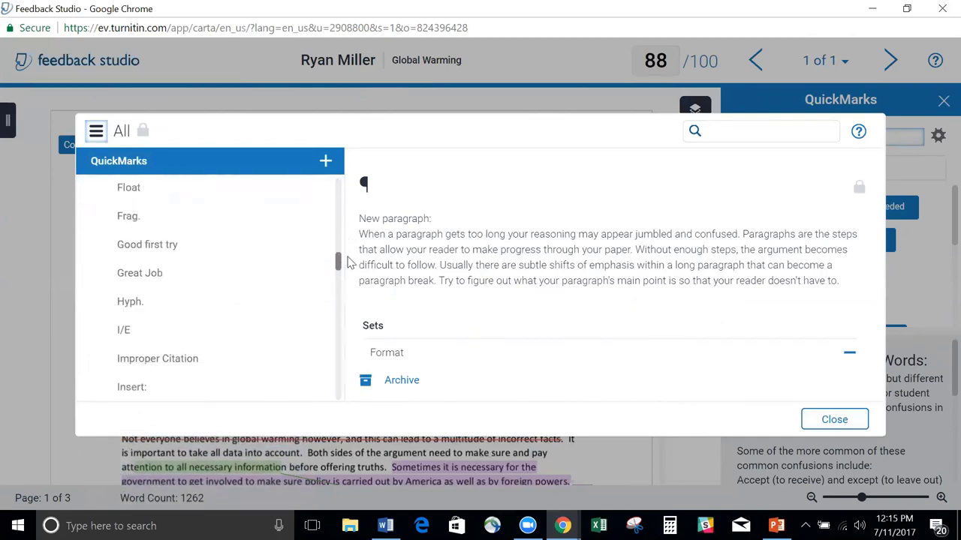
click(154, 252)
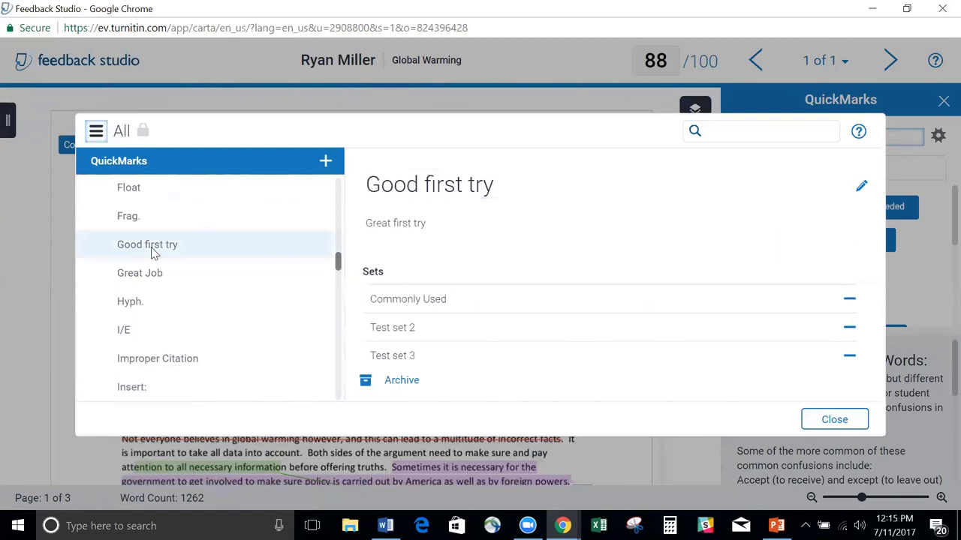
click(150, 284)
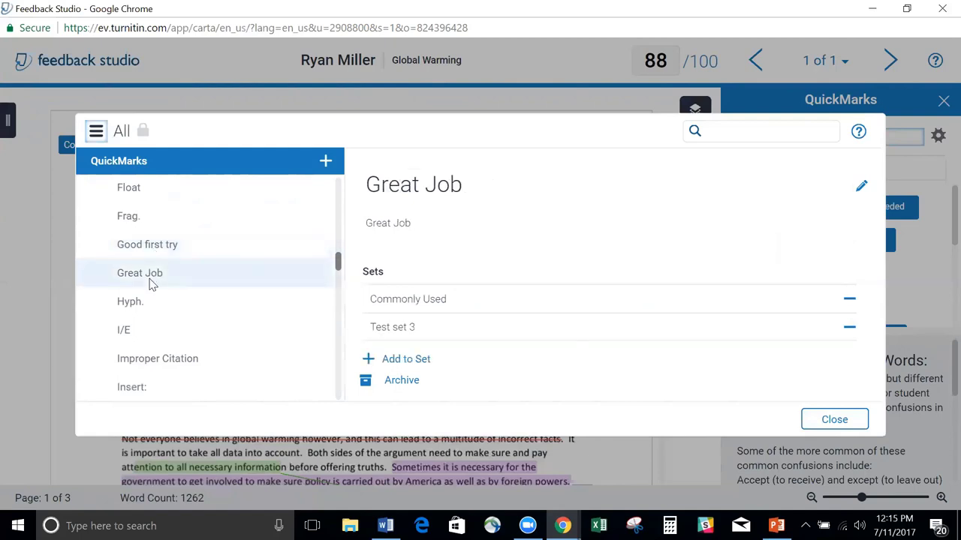
click(417, 360)
click(486, 422)
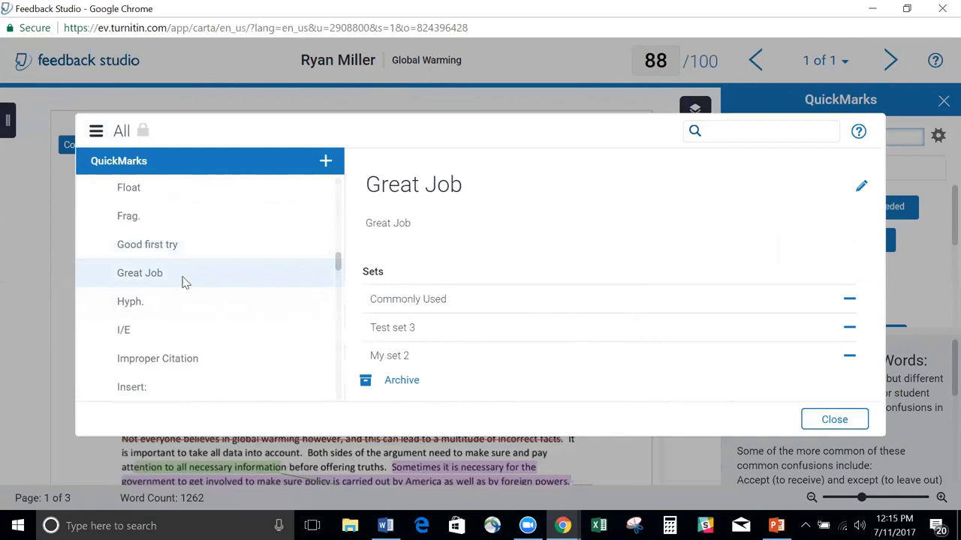
Browse the QuickMarks following Great Job and add the "Insert:" QuickMark to the set My set 2.
click(139, 309)
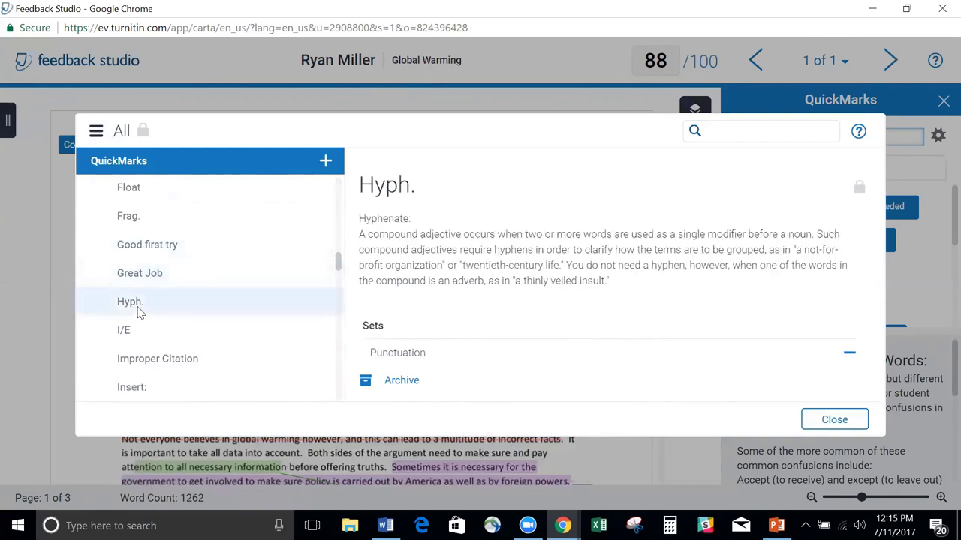
click(134, 334)
click(164, 360)
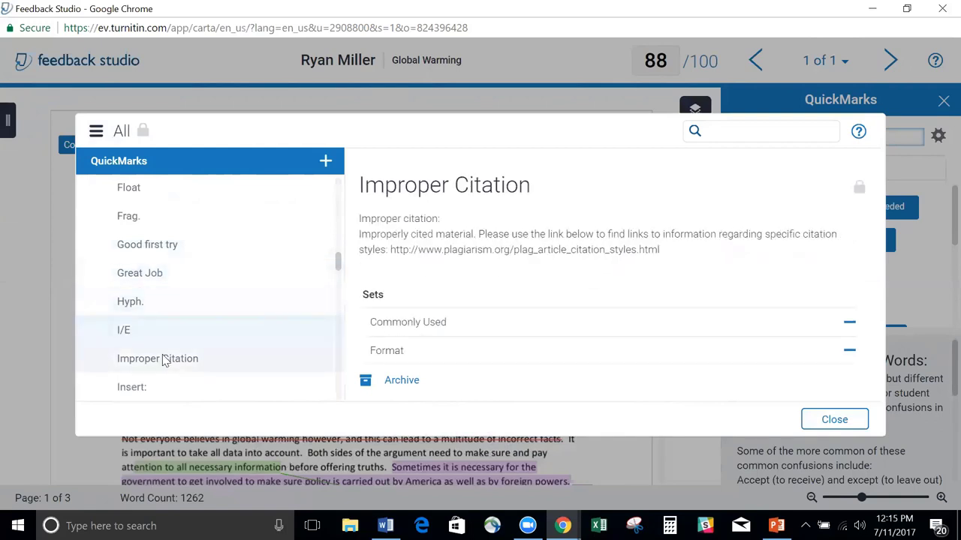
click(140, 388)
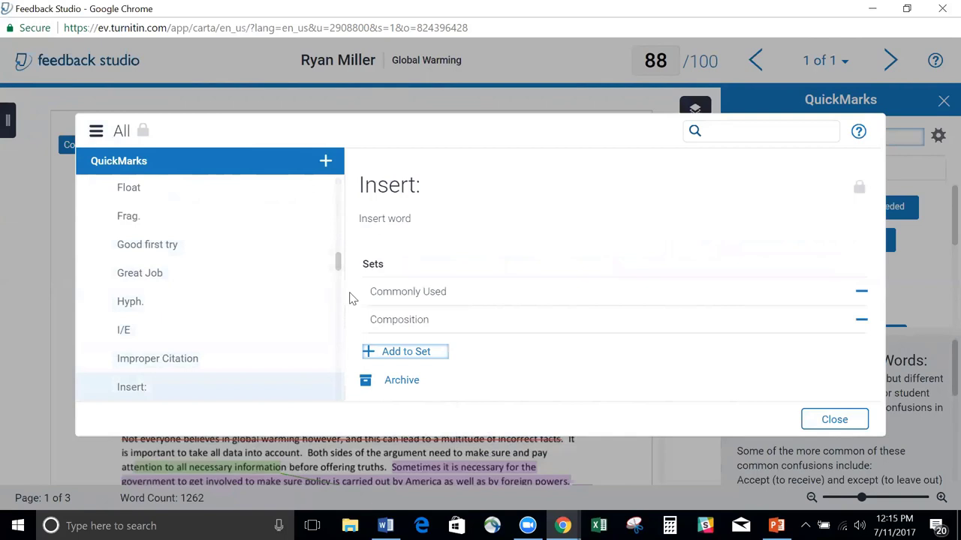
click(386, 353)
click(495, 413)
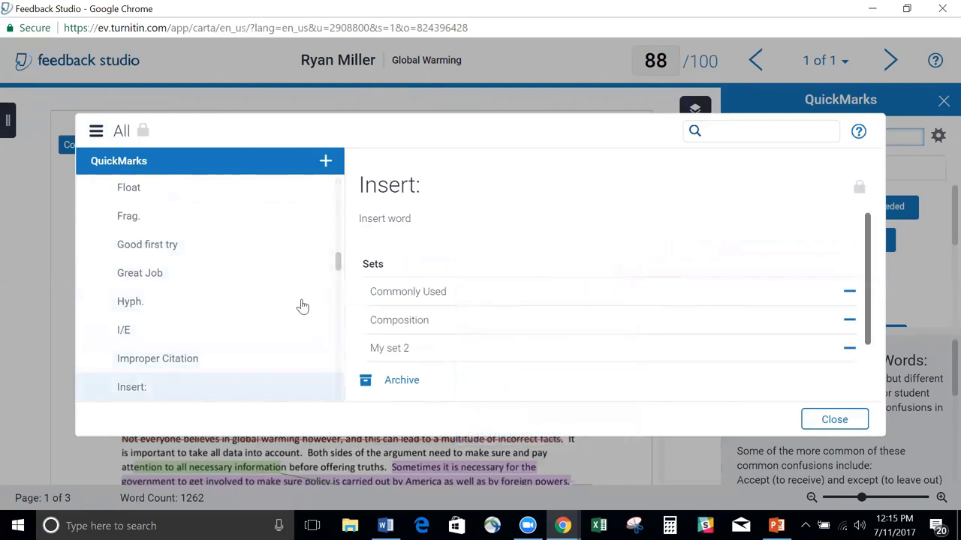
Find the Lower QuickMark among all QuickMarks and add it to the set My set 2.
drag(338, 262, 338, 276)
click(172, 307)
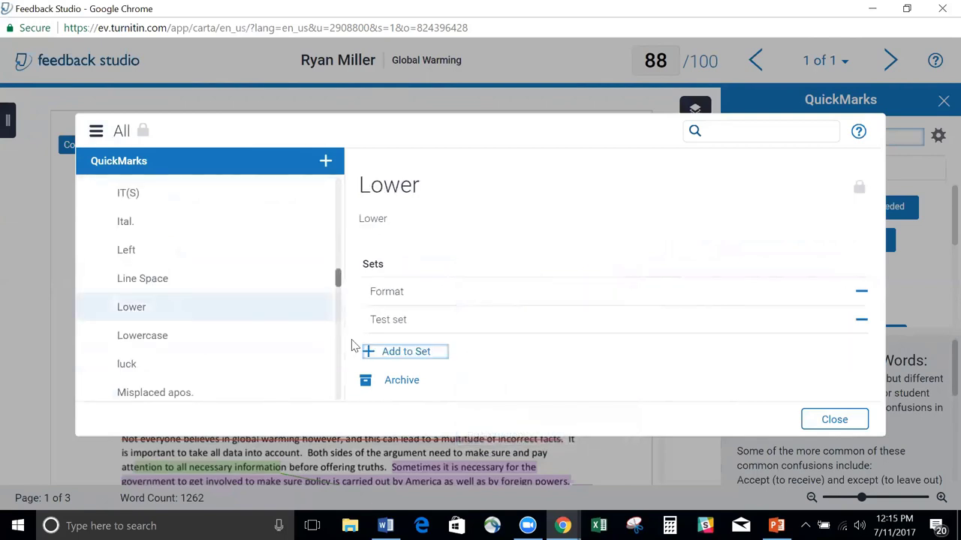
click(394, 353)
click(488, 412)
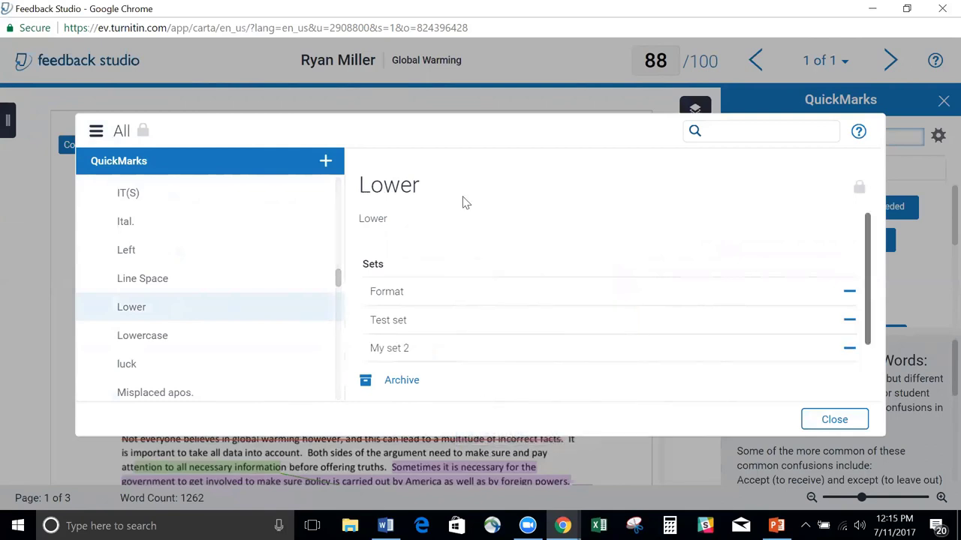
View the QuickMark Manager help guide and return to the Feedback Studio window.
click(859, 133)
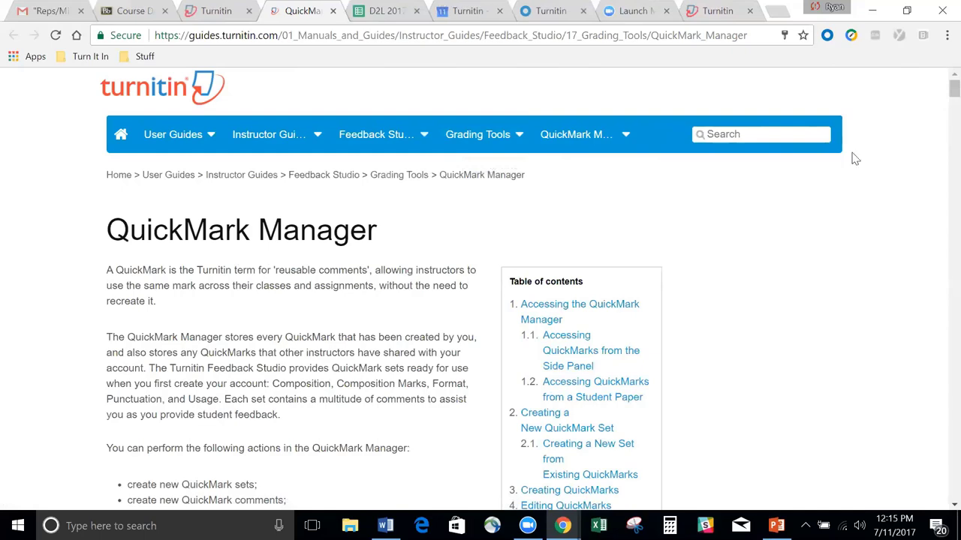
drag(953, 88, 940, 46)
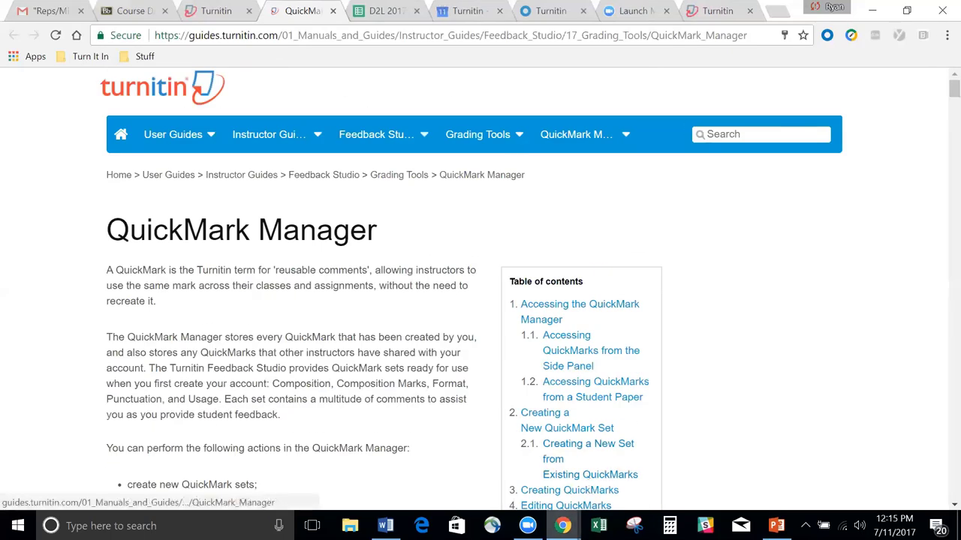
mouse_move(562, 525)
click(630, 469)
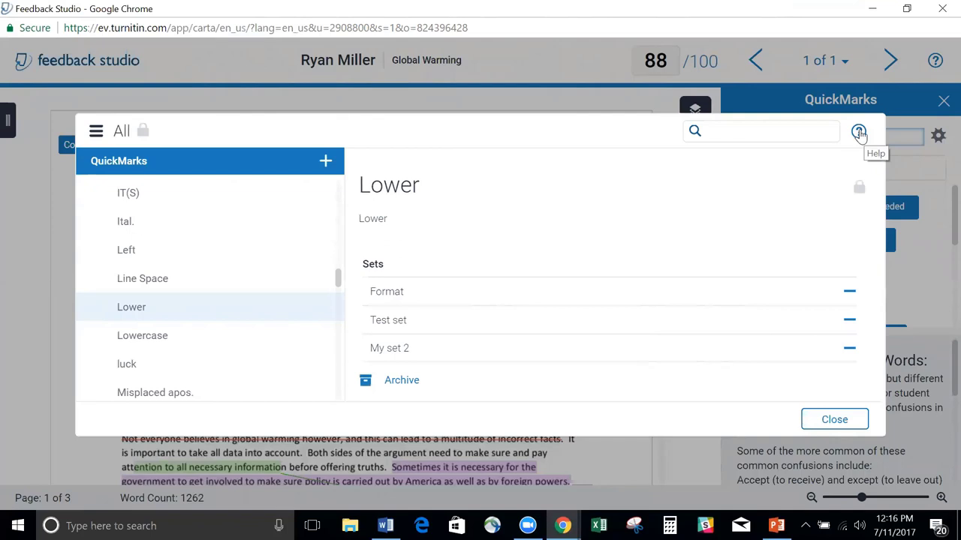
Close the QuickMarks manager and place the First attempt mark beside the first paragraph and the Example mark on it.
click(835, 419)
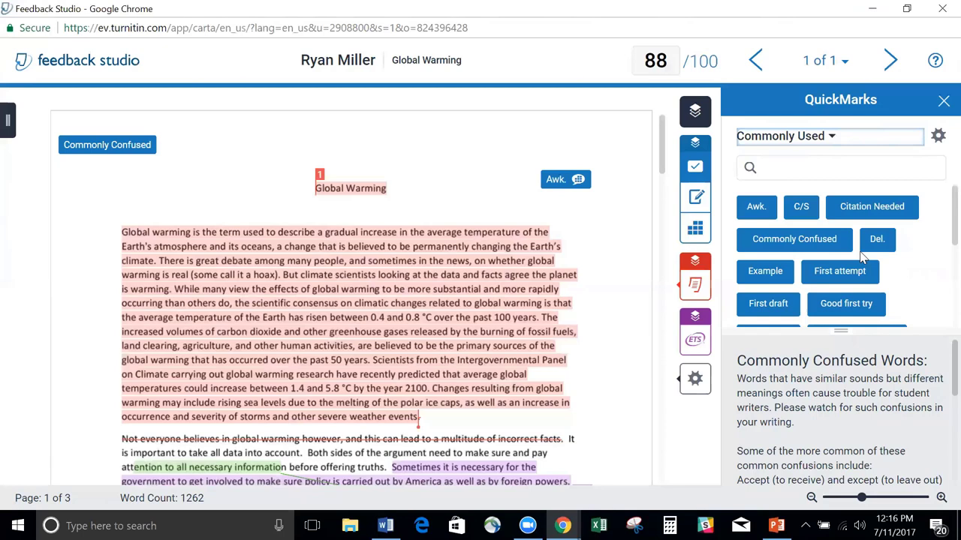
drag(839, 271, 579, 240)
drag(765, 273, 484, 356)
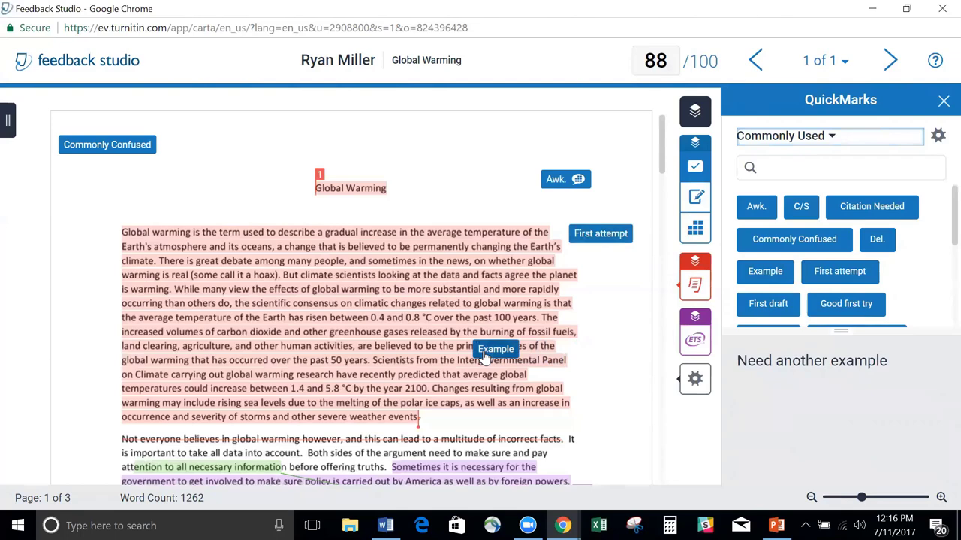
Place an Awk. QuickMark just above the first line of the opening paragraph.
click(242, 210)
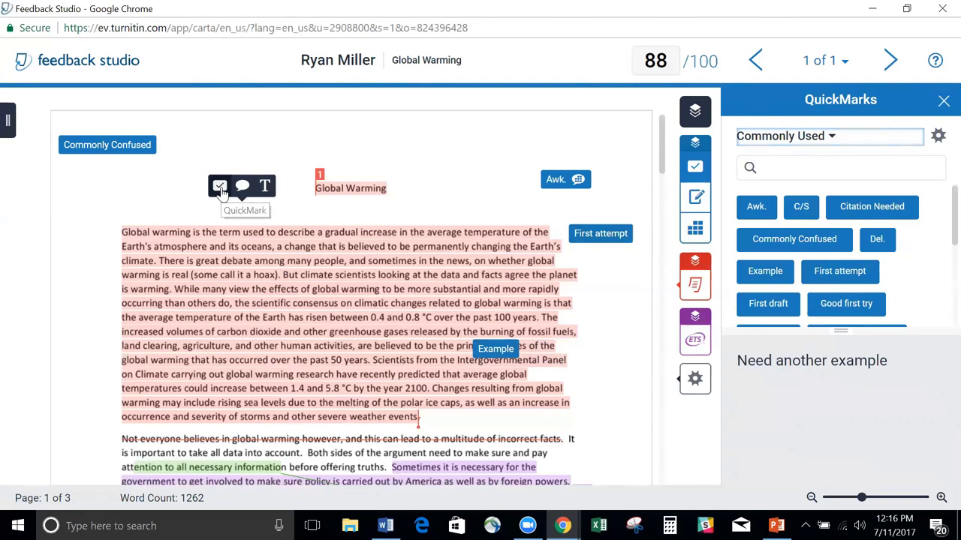
click(220, 187)
click(316, 160)
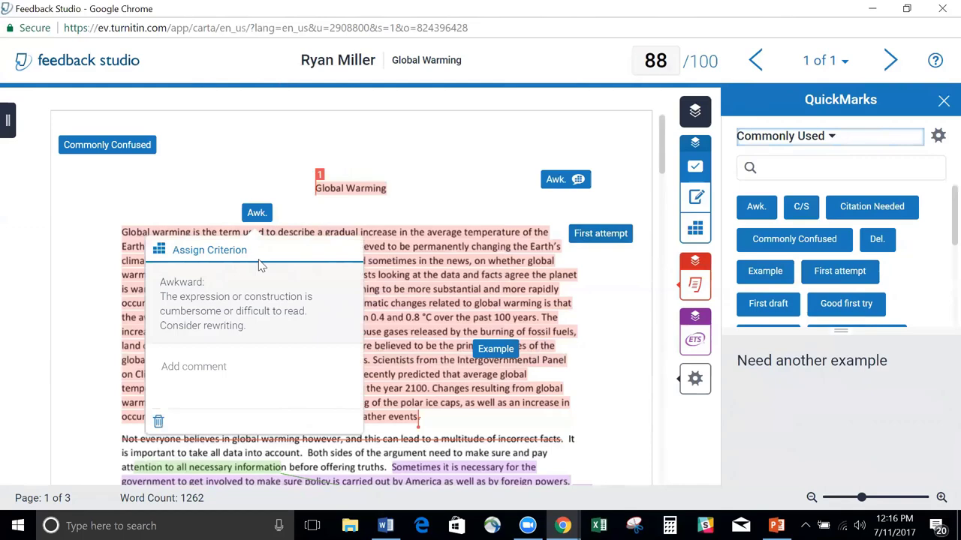
click(299, 190)
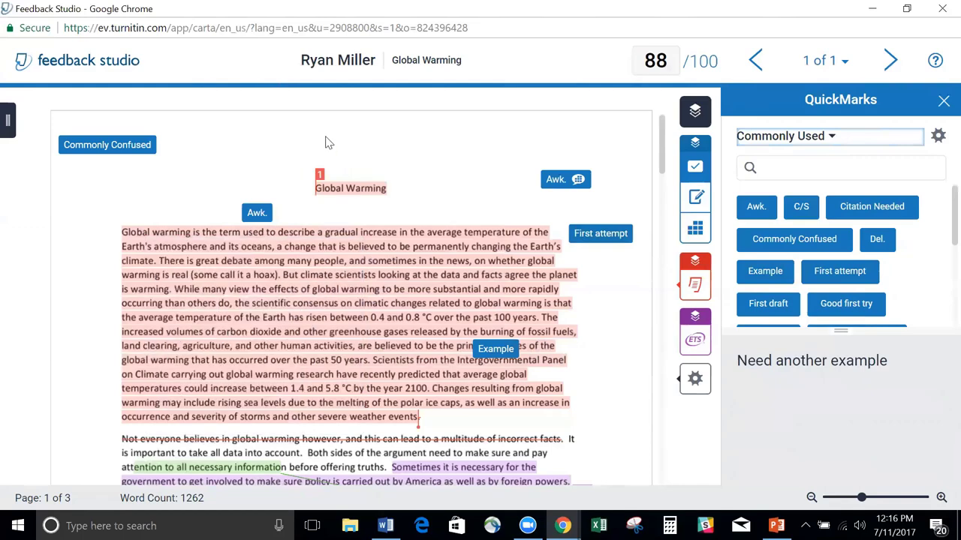
Add the comment "Come see me about your paper" above the paper's title and assign the Conclusion criterion to it.
click(327, 161)
click(328, 139)
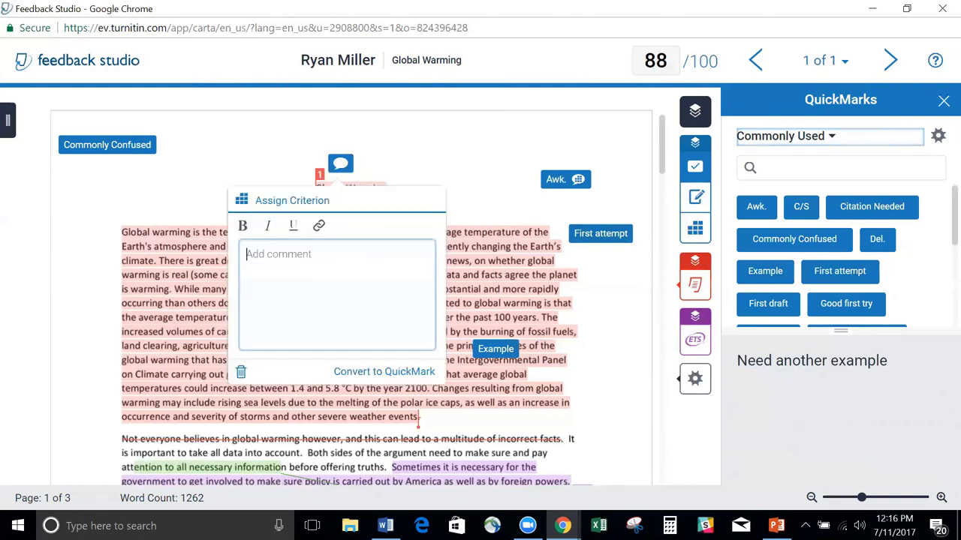
text(Come see me about your paper)
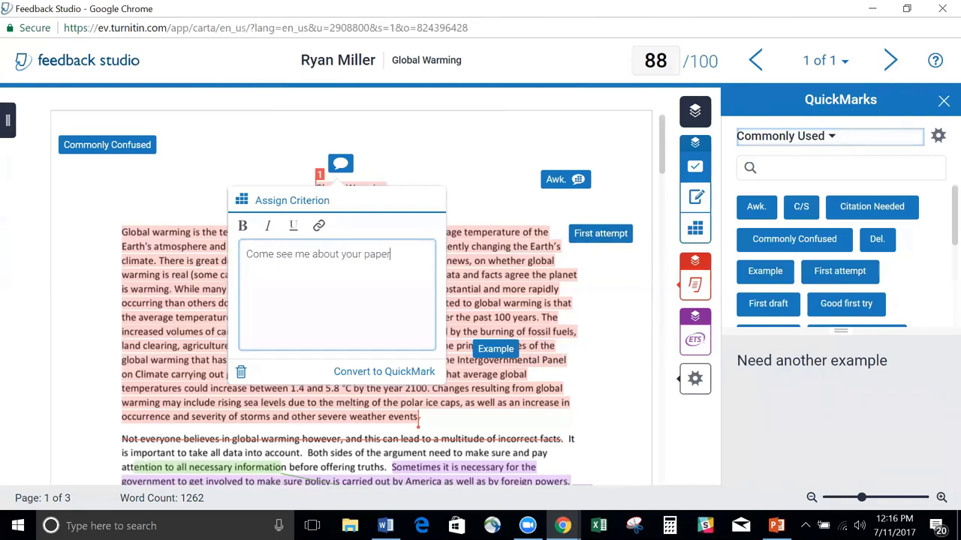
click(289, 202)
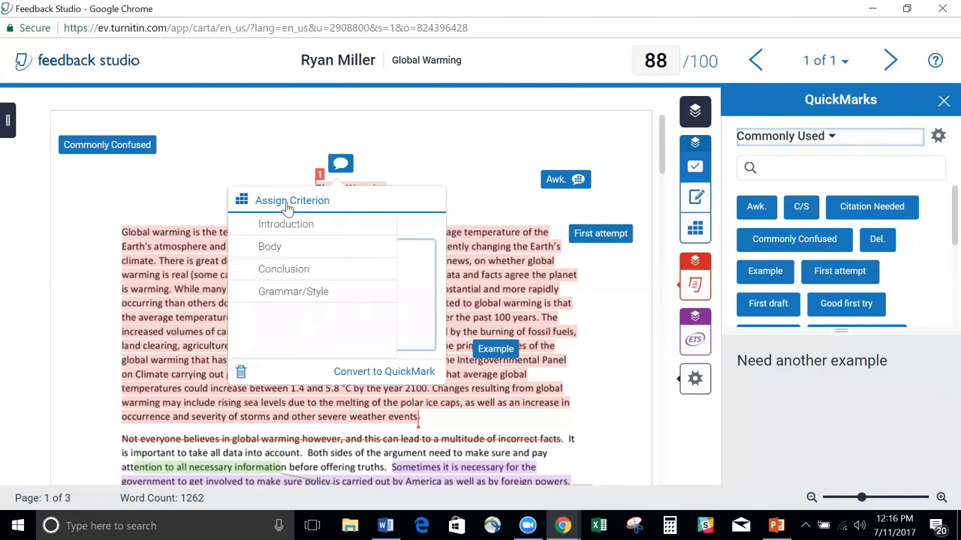
click(285, 267)
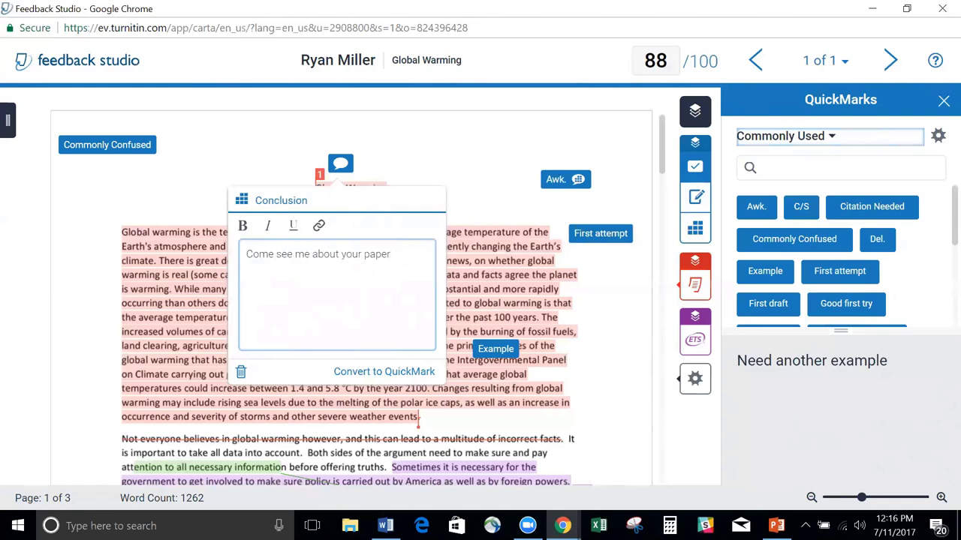
Convert the comment into a QuickMark titled "Come see me" in My set 2 and place another copy beside the first paragraph.
click(401, 373)
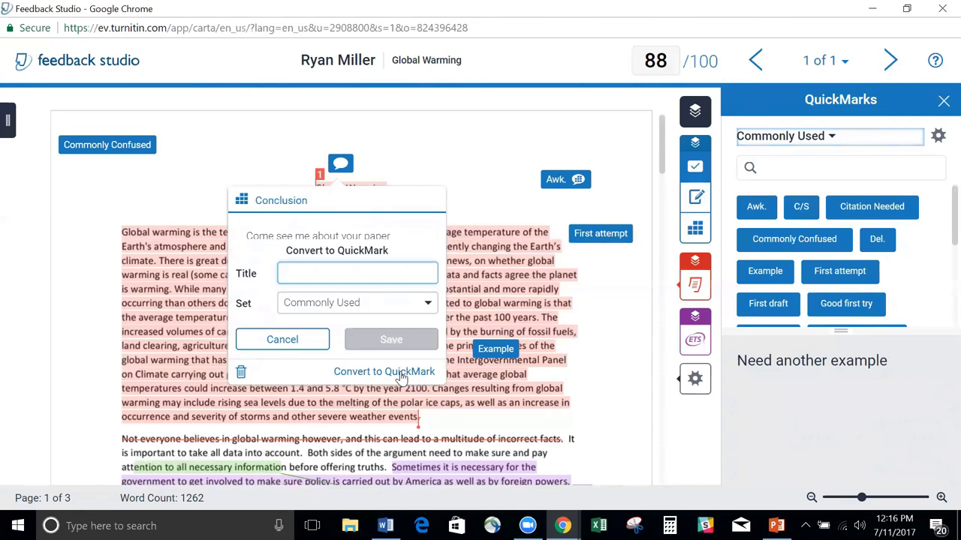
text(Come see)
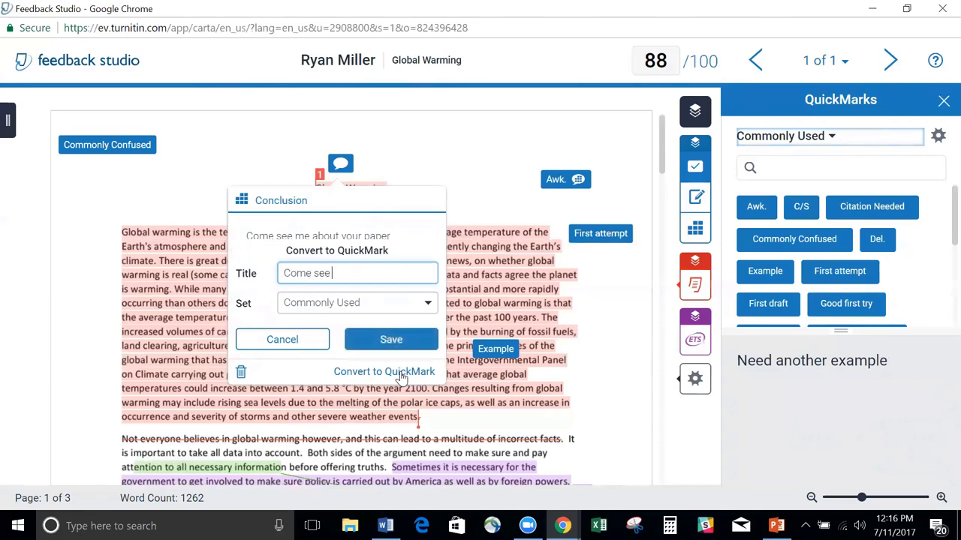
text( me)
click(429, 305)
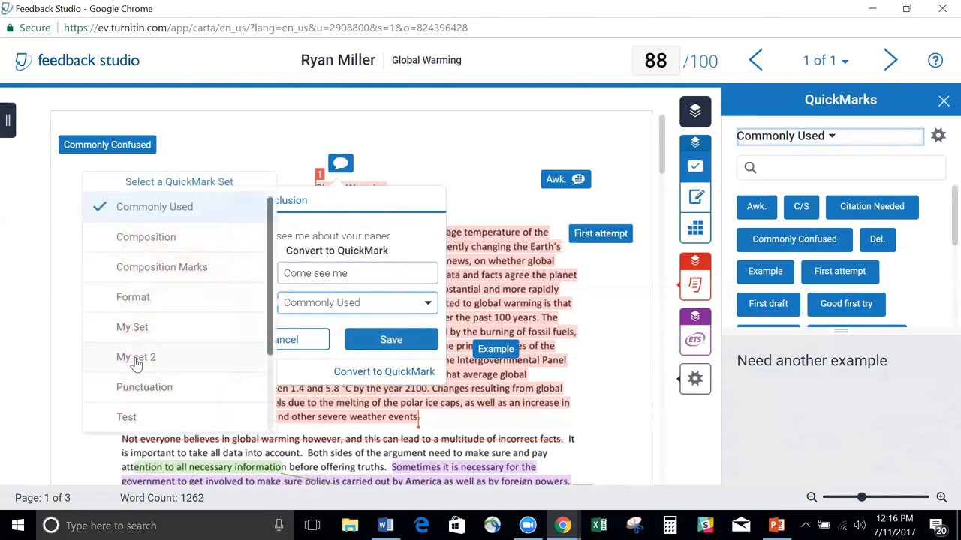
click(155, 358)
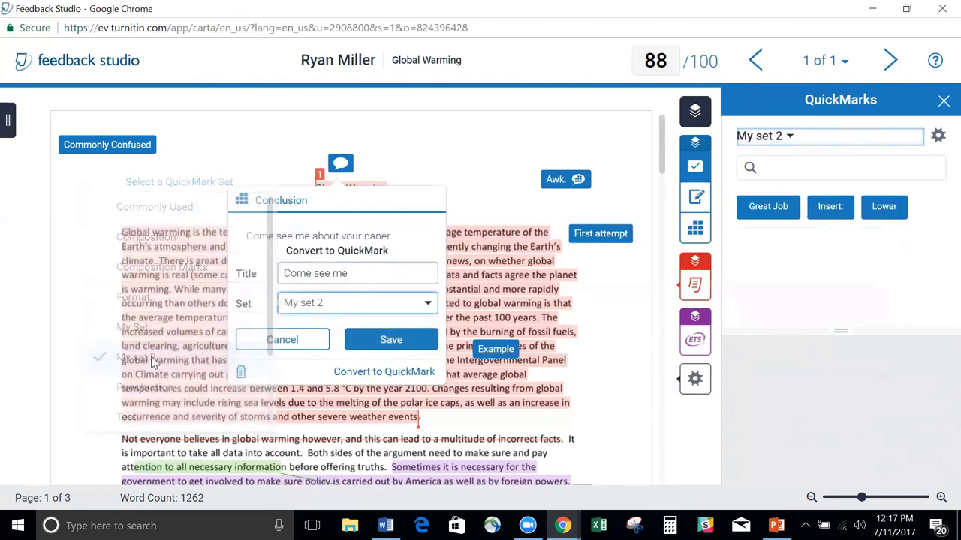
click(386, 341)
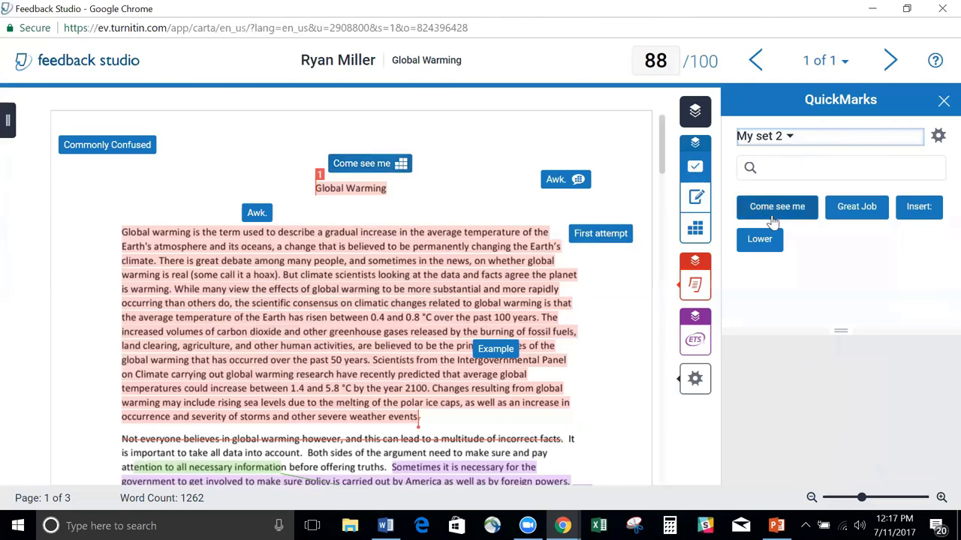
drag(767, 217, 589, 381)
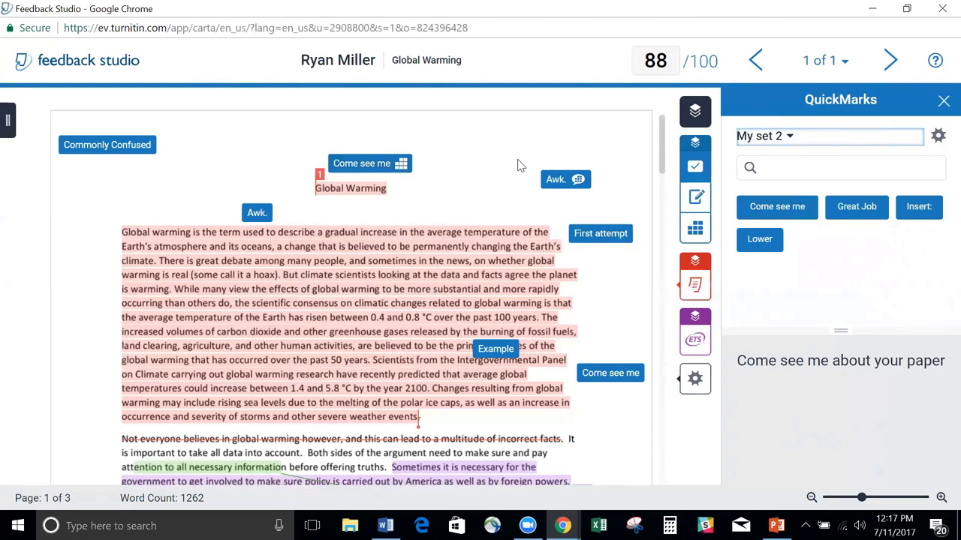
Add the inline text comment "Good first try" on the page between the title and the first paragraph.
click(439, 200)
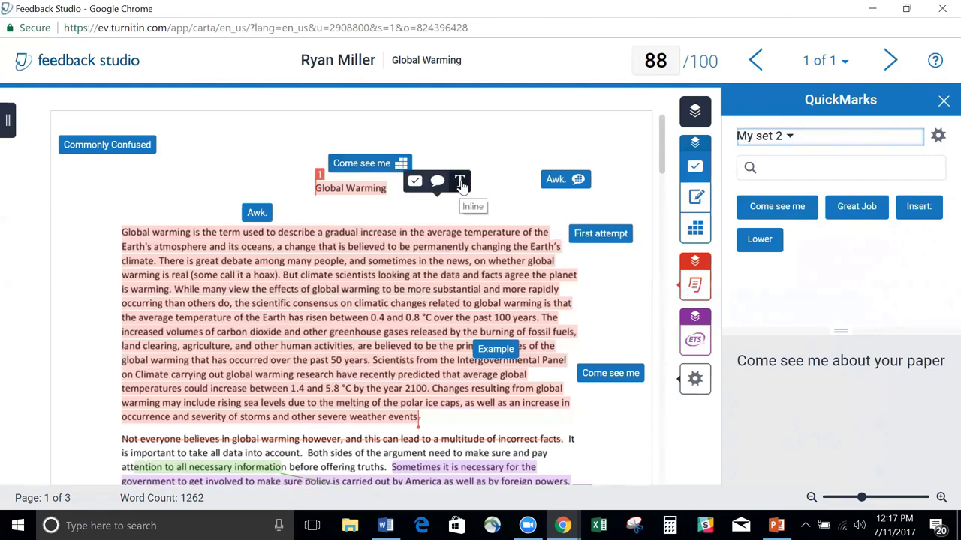
click(459, 183)
text(Good first try)
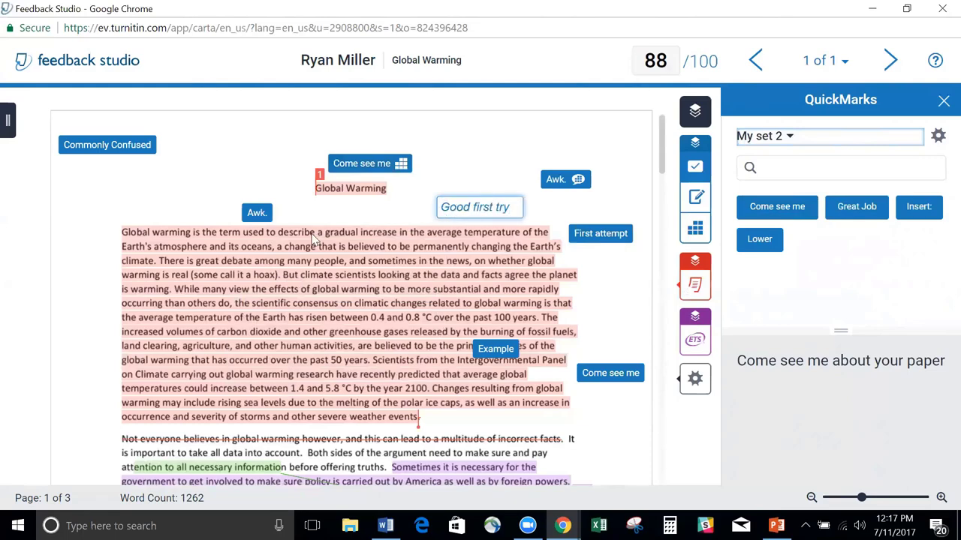
click(475, 158)
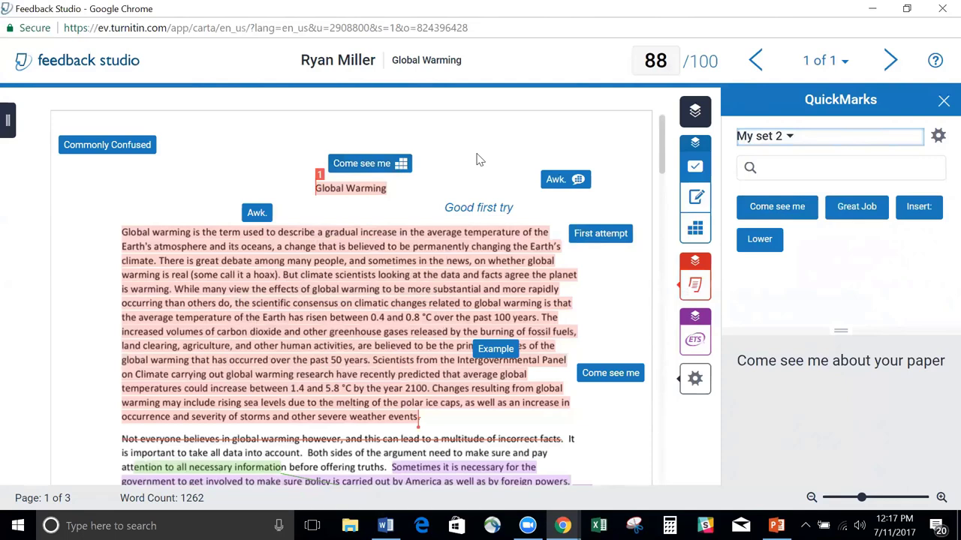
Attach the Great Job QuickMark with yellow highlighting to "While many view the effects ... more rapidly" and move the mark to the page's left margin.
drag(174, 290, 561, 298)
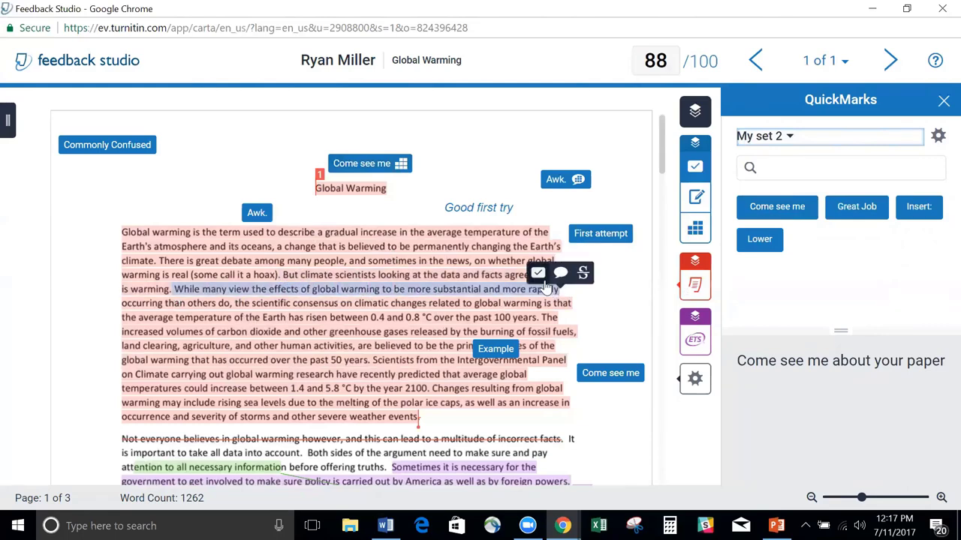
click(540, 273)
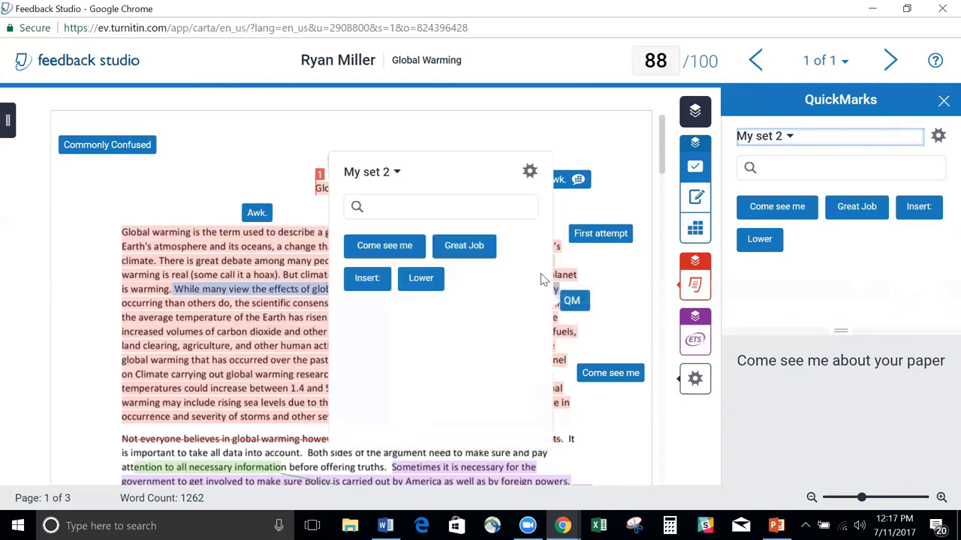
click(472, 253)
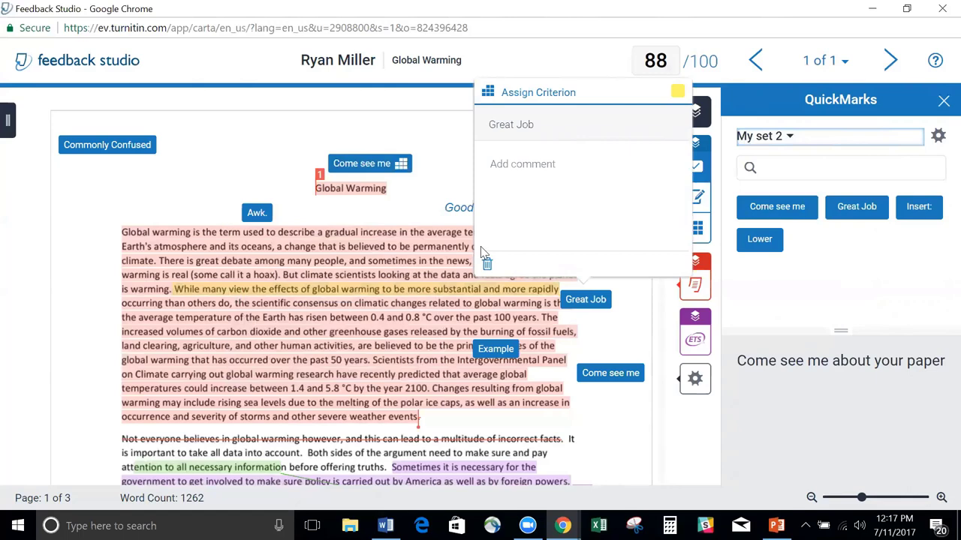
click(677, 93)
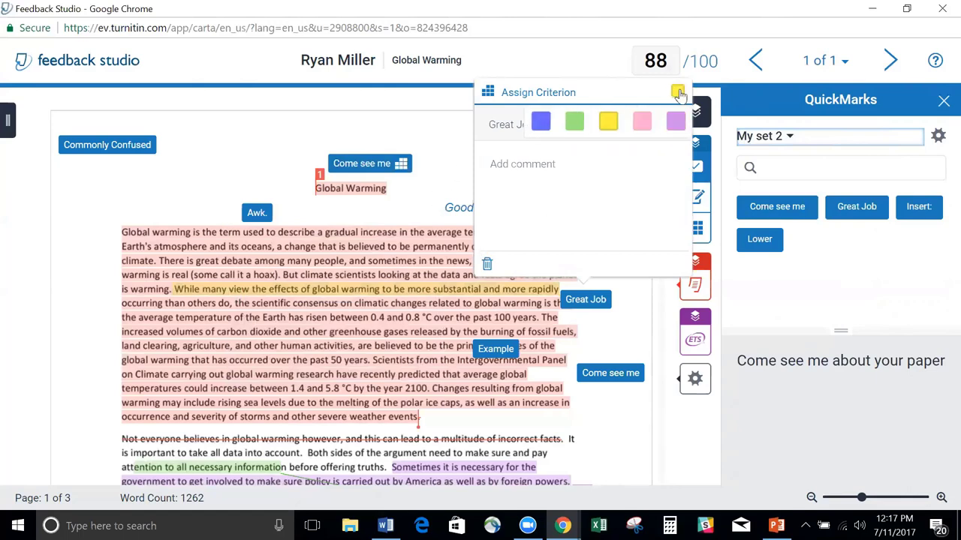
click(610, 123)
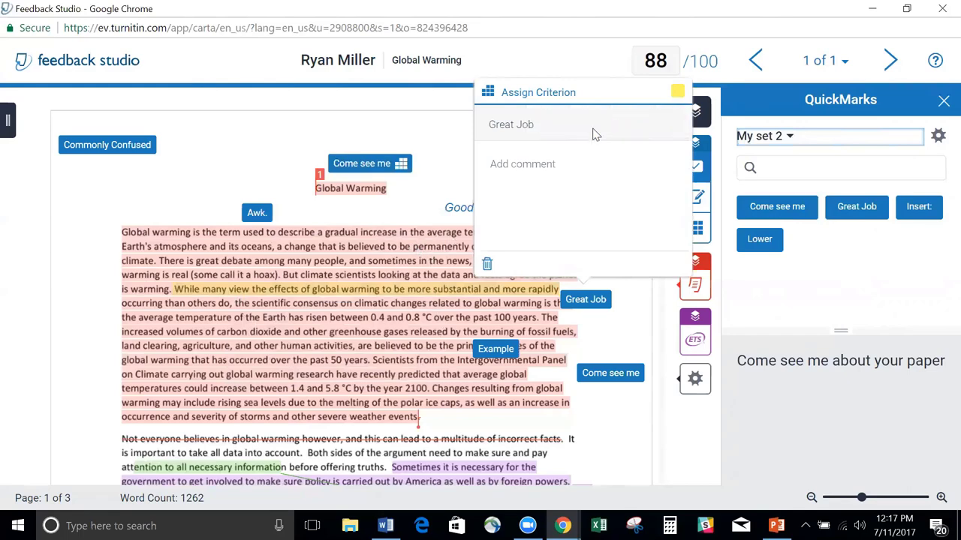
click(443, 151)
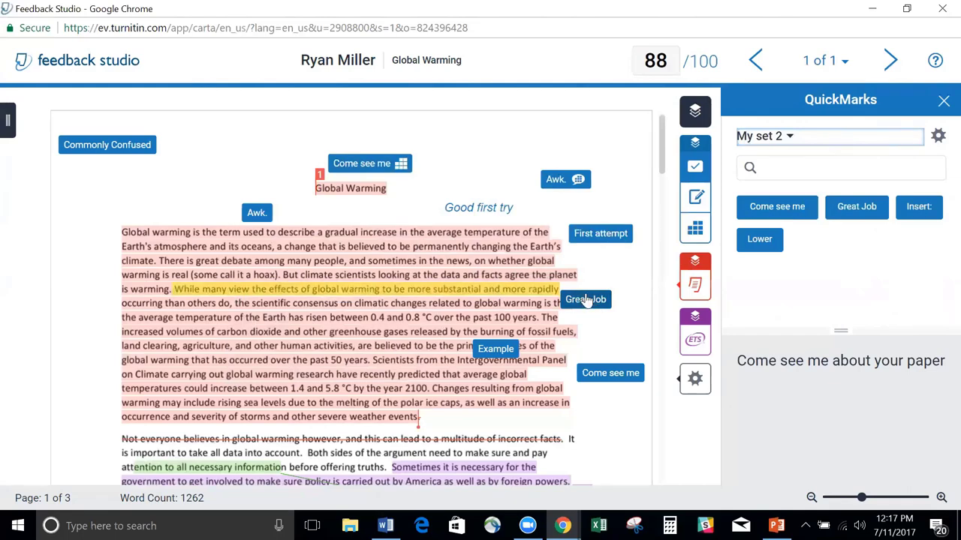
drag(593, 300, 89, 208)
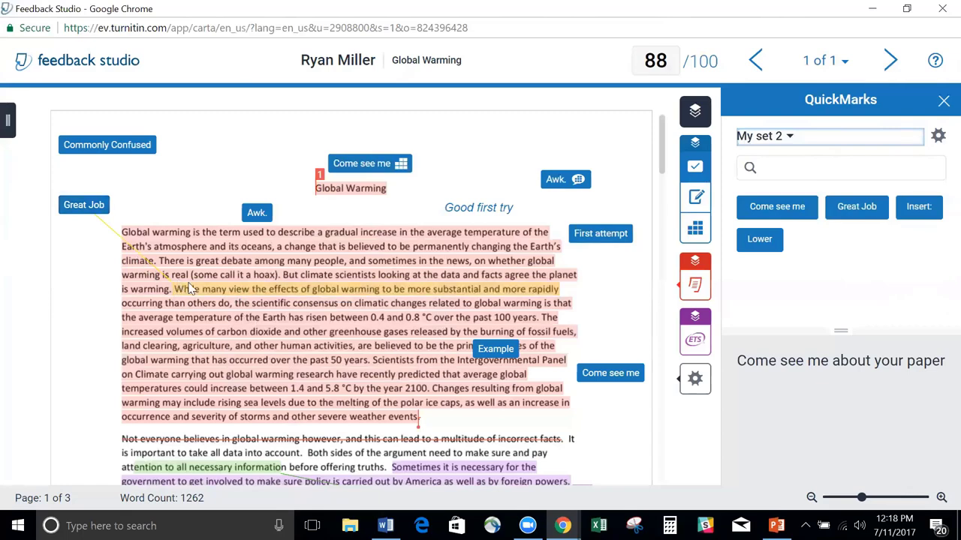
Attach the comment "Nice first try" to "the average temperature ... 0.8 °C" and move its bubble to the page's left margin.
mouse_move(123, 318)
mouse_down()
mouse_move(297, 332)
mouse_move(432, 319)
mouse_up()
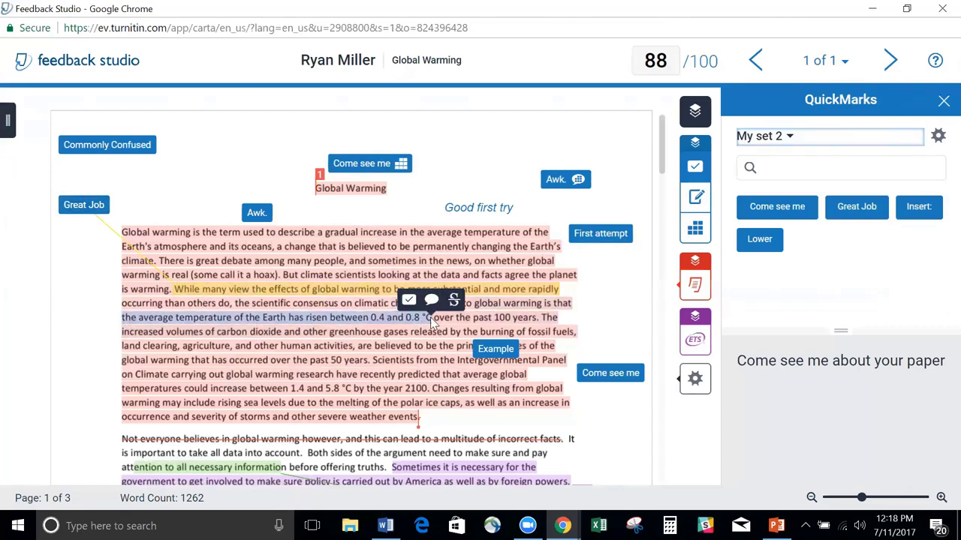
click(433, 307)
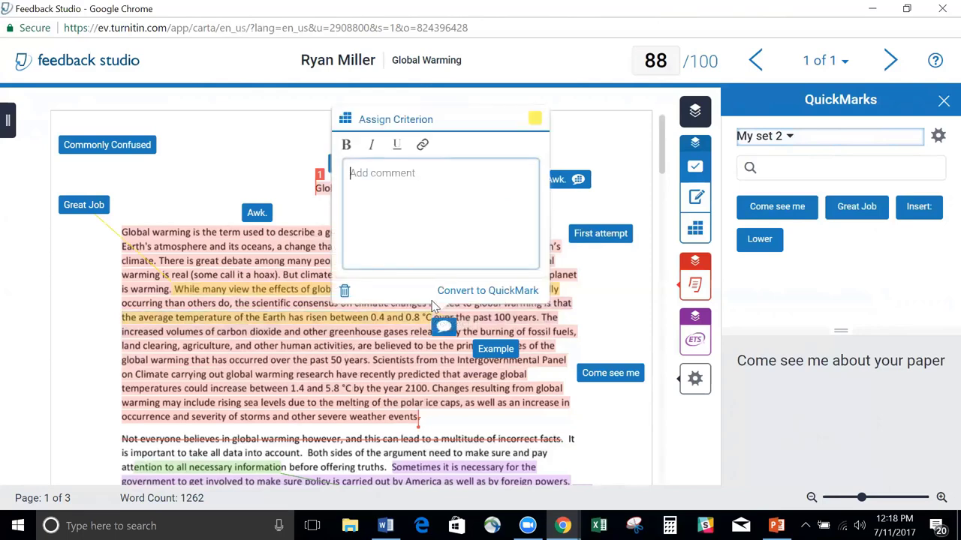
text(Nice first try)
click(291, 192)
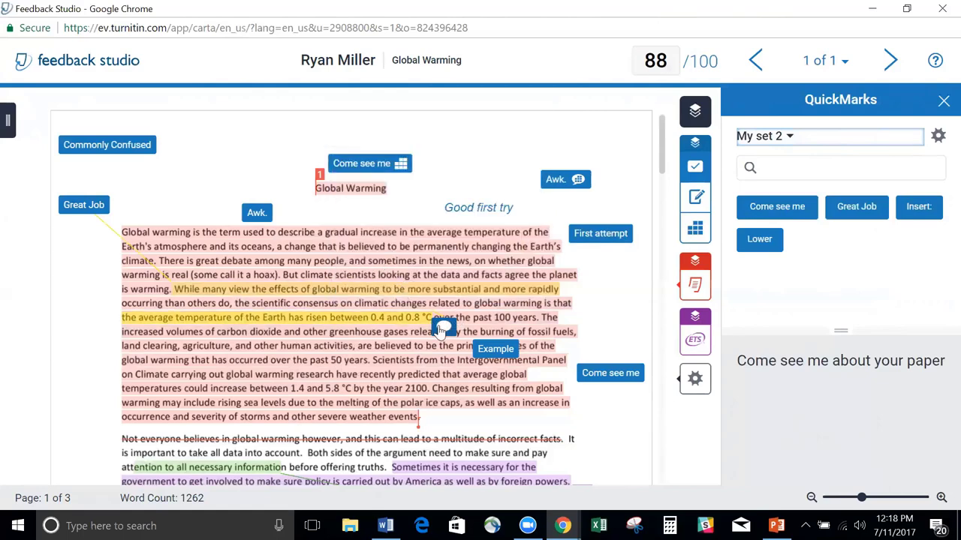
drag(441, 327, 76, 351)
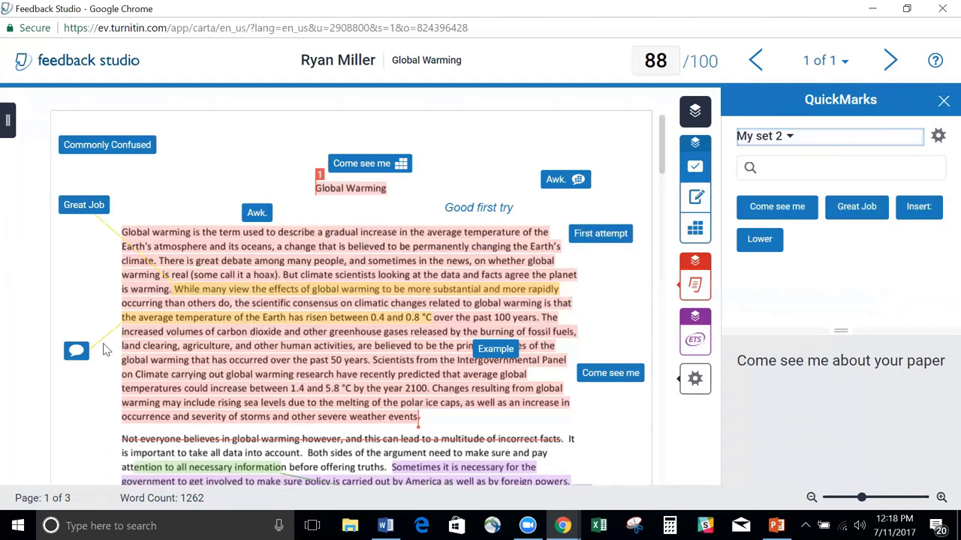
Move the Example QuickMark to the page's right margin and strike through "Scientists from the Intergovernmental Panel ... average global" in the first paragraph.
drag(489, 349, 604, 294)
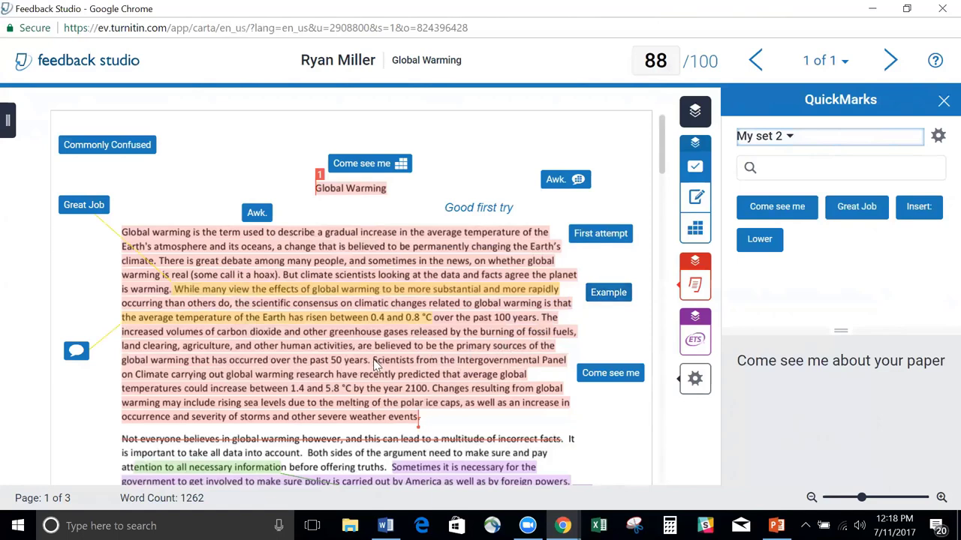
drag(373, 362, 533, 379)
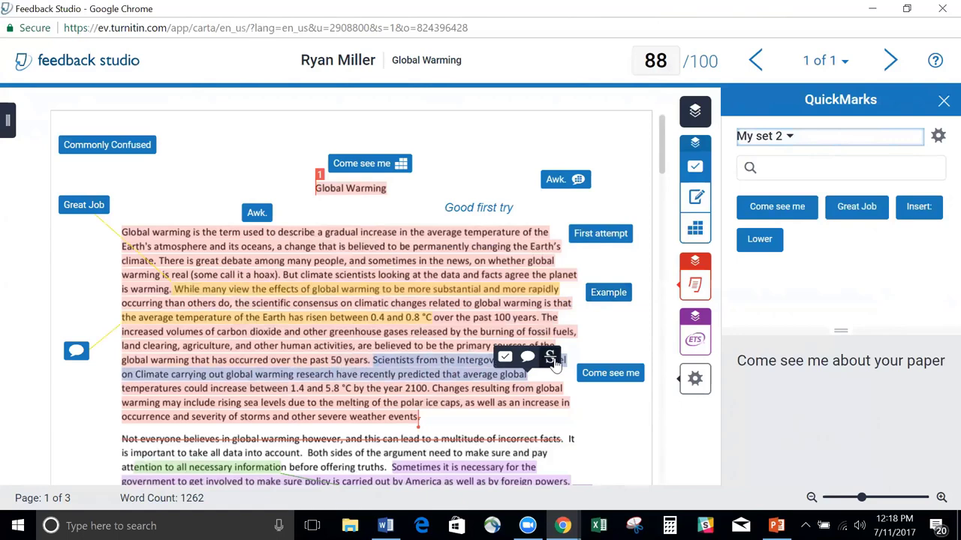
click(551, 358)
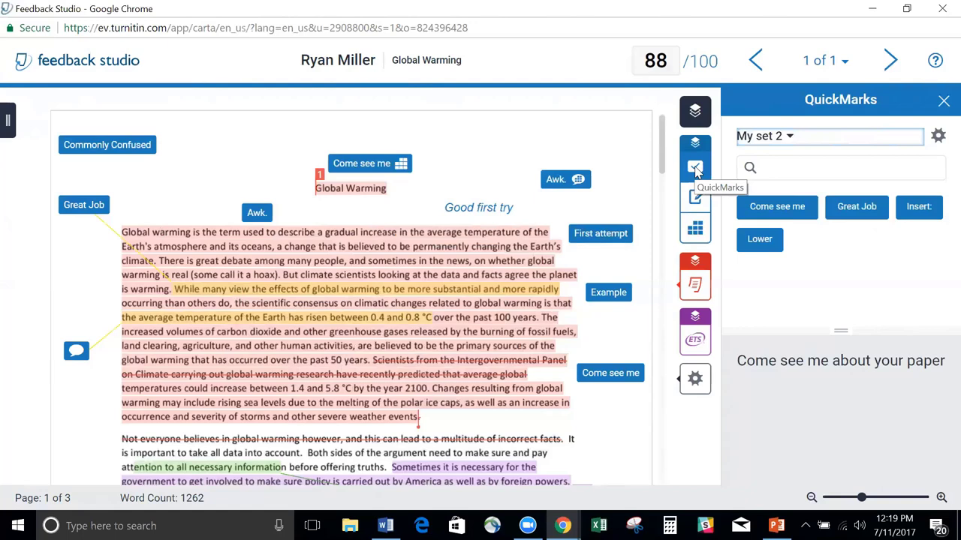
Open the paper's overall text comment in the Feedback Summary for editing.
click(696, 197)
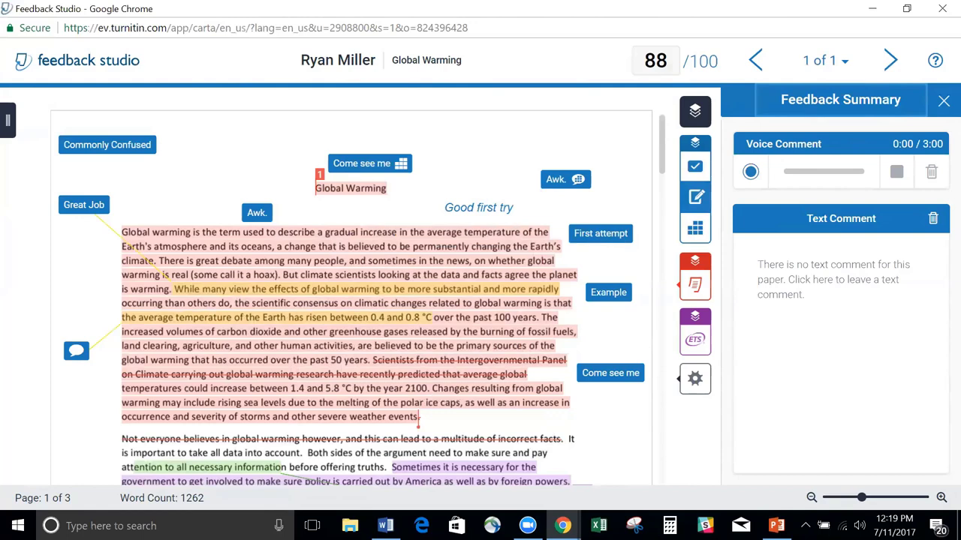
click(883, 262)
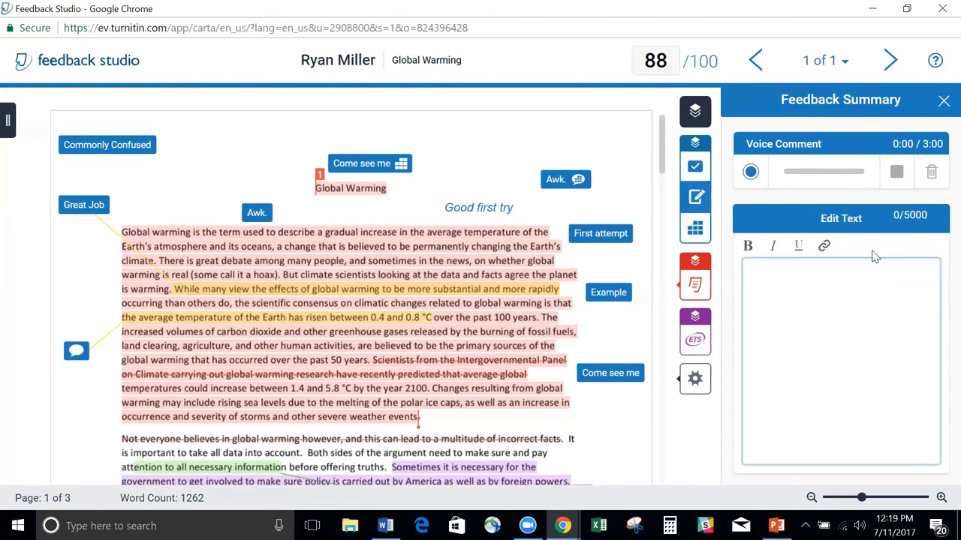